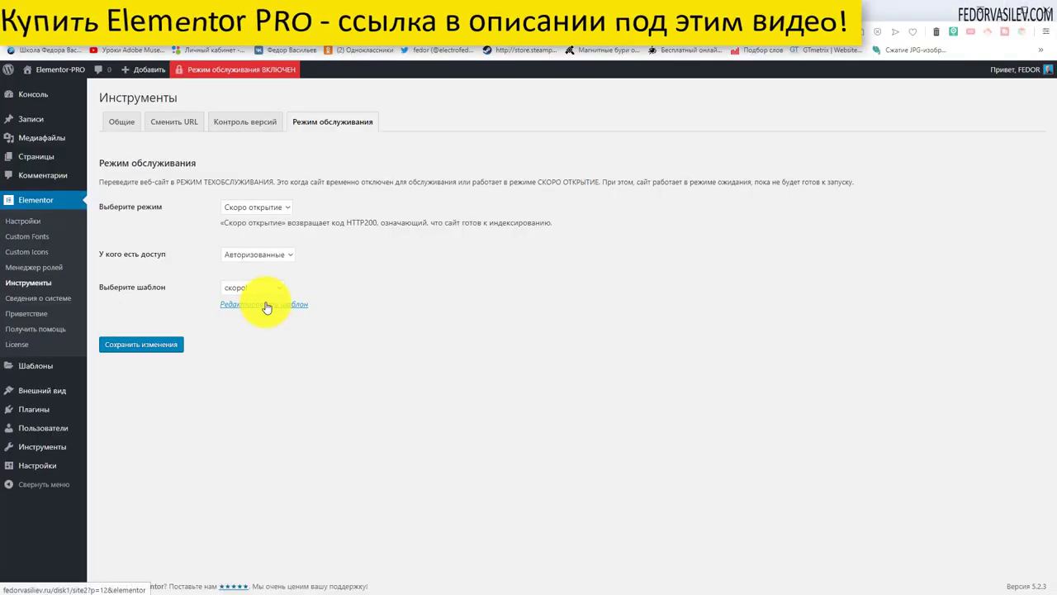
Step: Set the maintenance mode to Отключен and save the changes
left_click(258, 208)
left_click(258, 228)
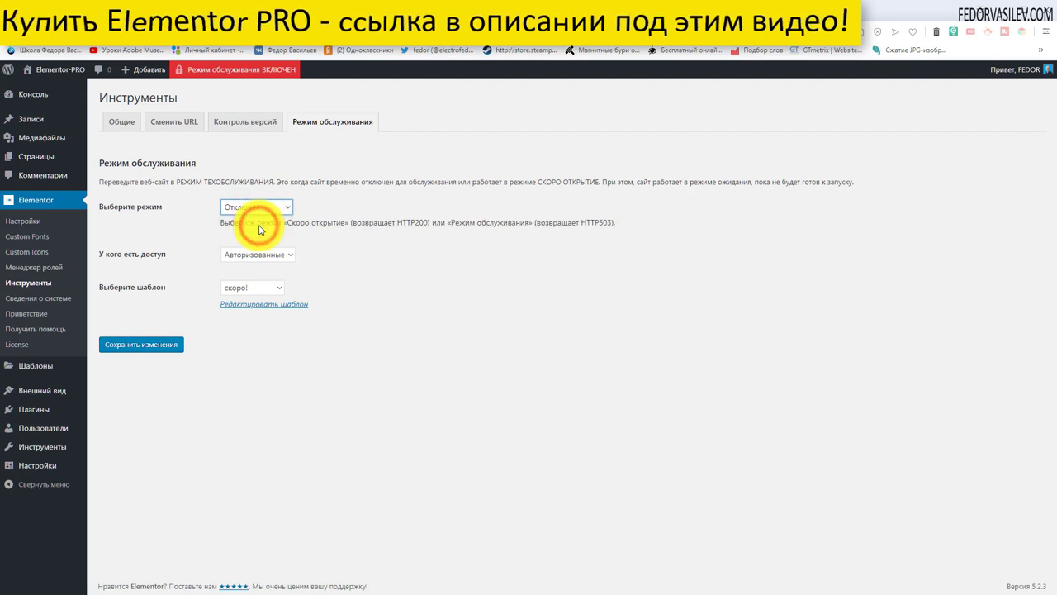
left_click(156, 344)
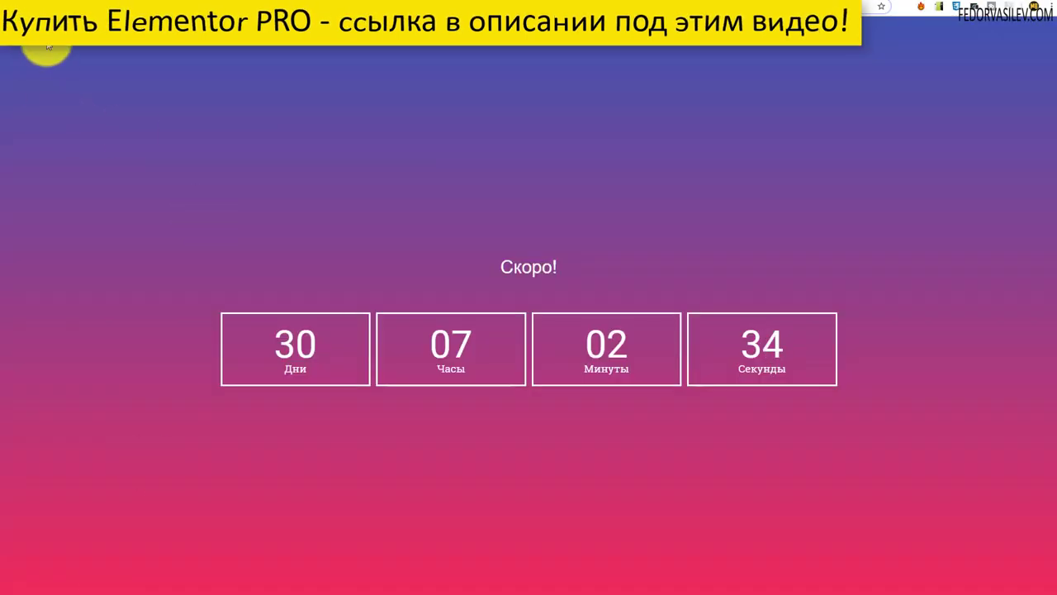
Step: Reload the public site in the other browser and look through its home page with maintenance mode off
key("F5")
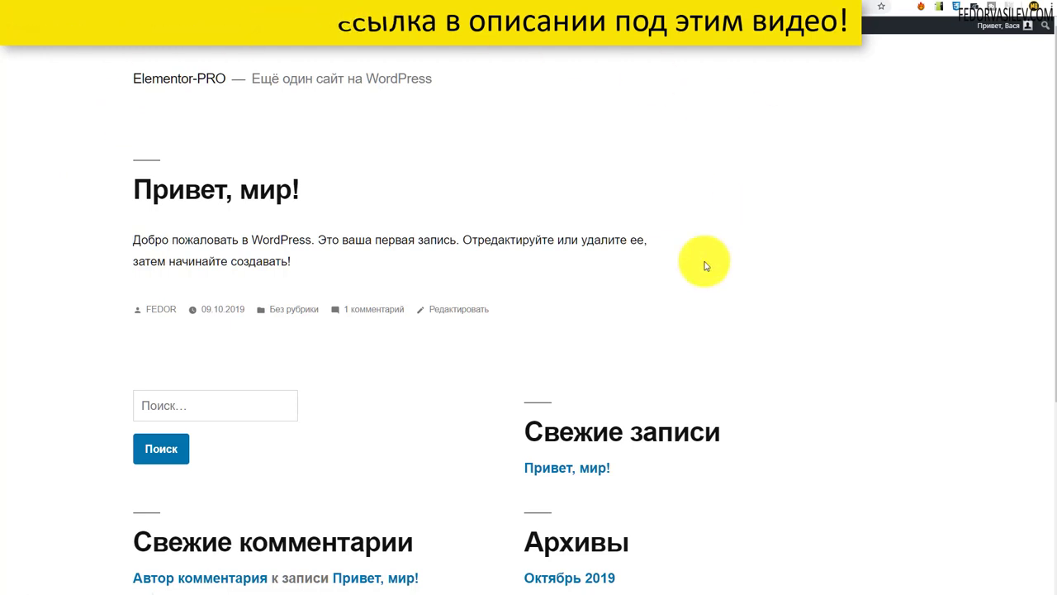
scroll(421, 236, "down", 4)
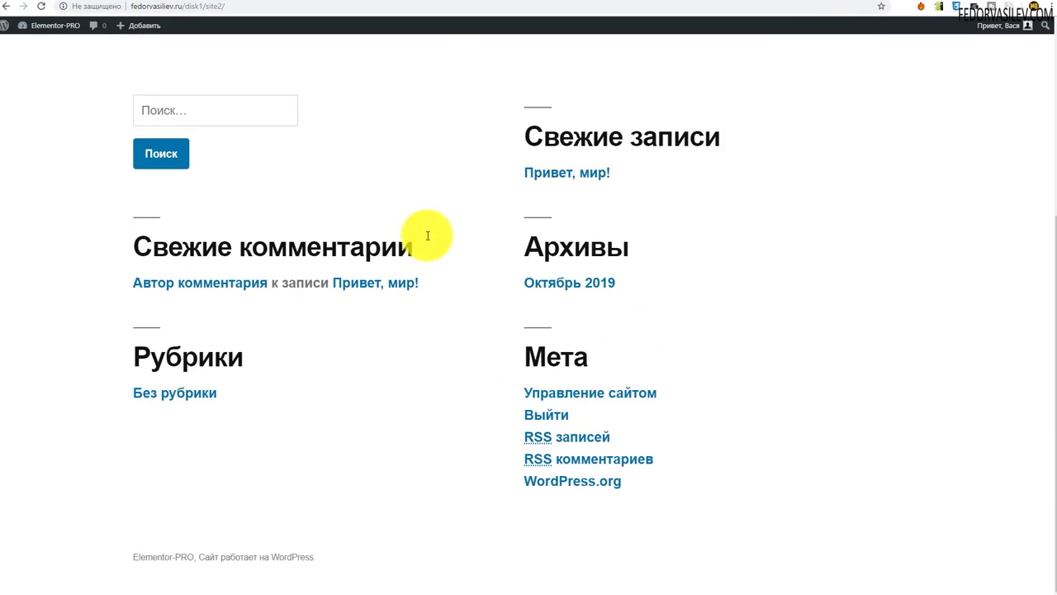
scroll(428, 236, "up", 4)
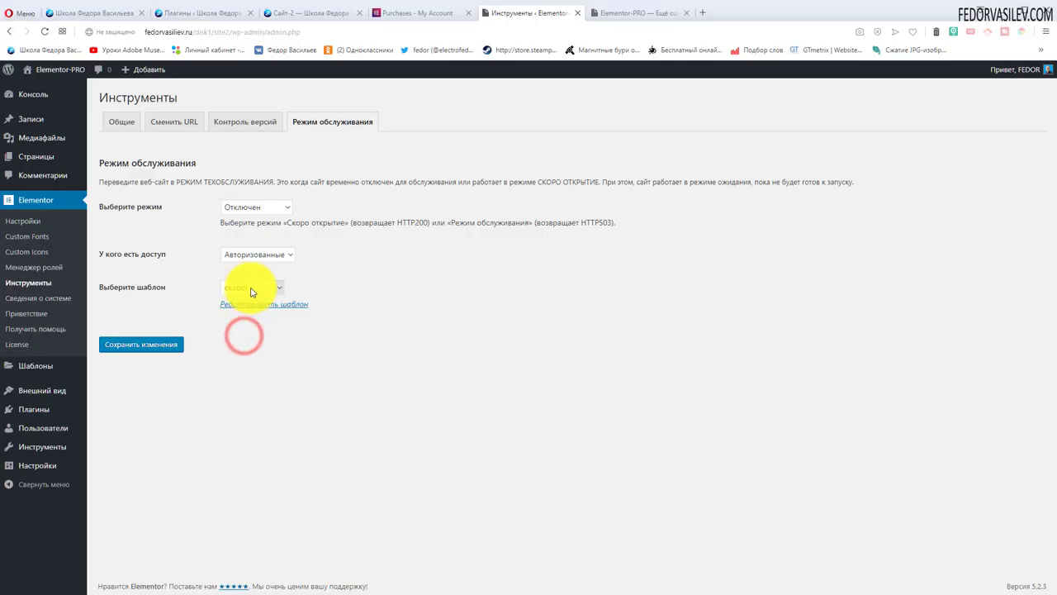
Step: Create a new template from the maintenance mode settings, title it "Скоро!" and publish it
left_click(243, 287)
left_click(349, 285)
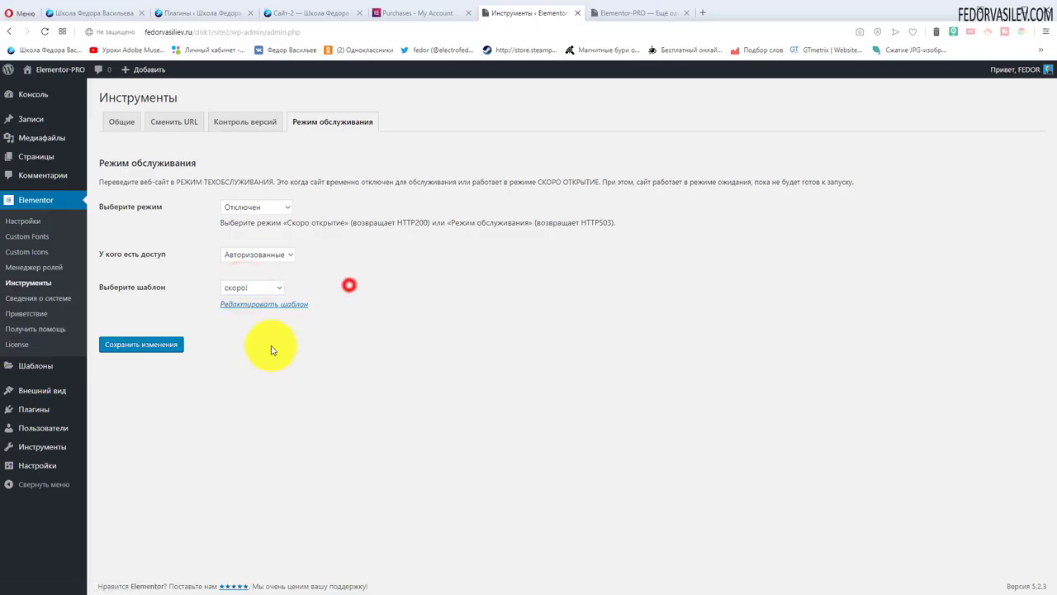
left_click(236, 307)
left_click(309, 319)
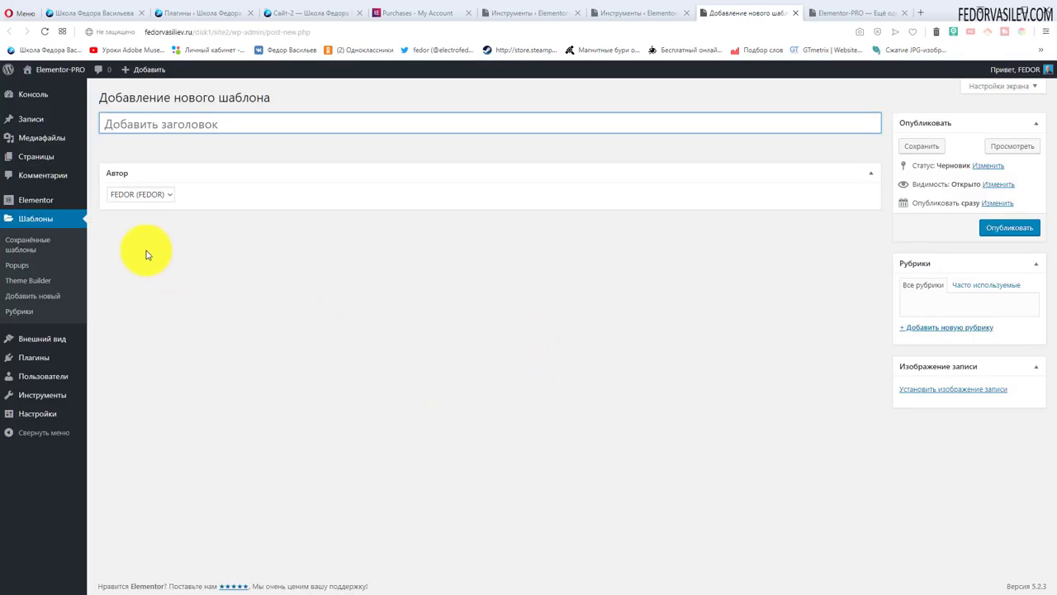
left_click(140, 127)
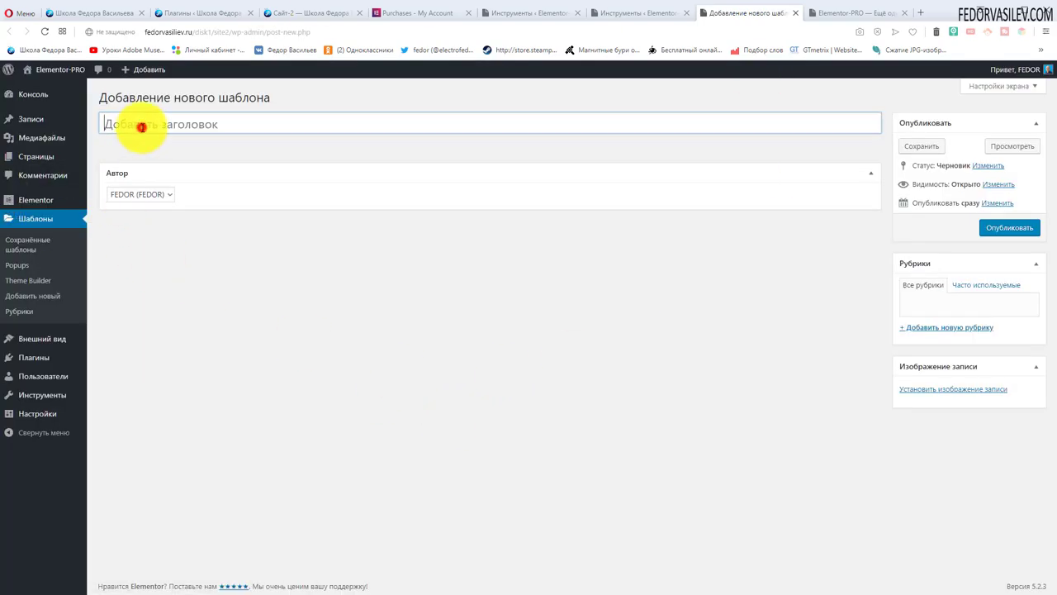
type("Скоро!")
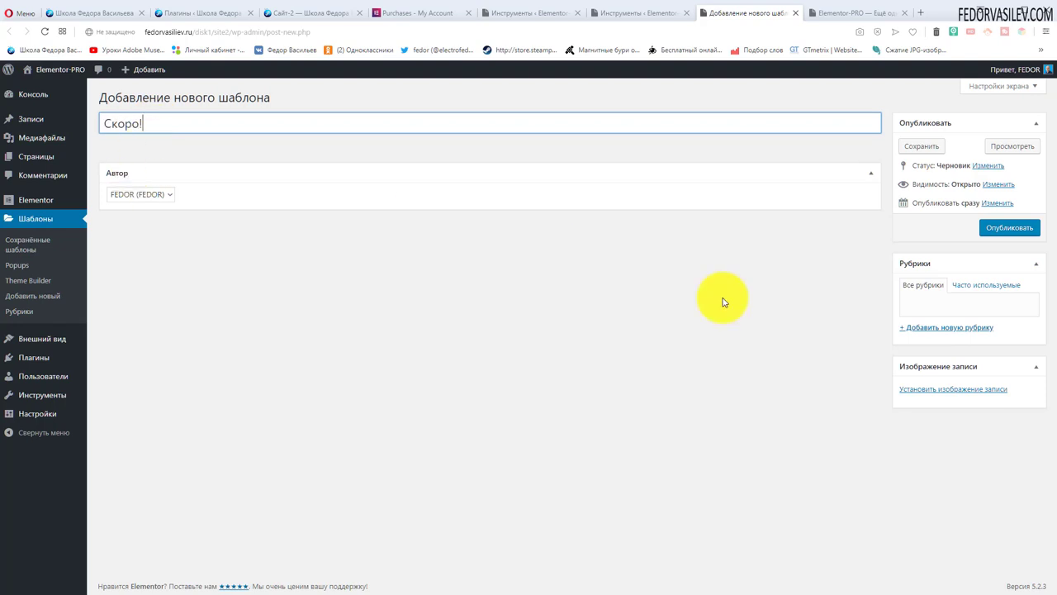
left_click(992, 236)
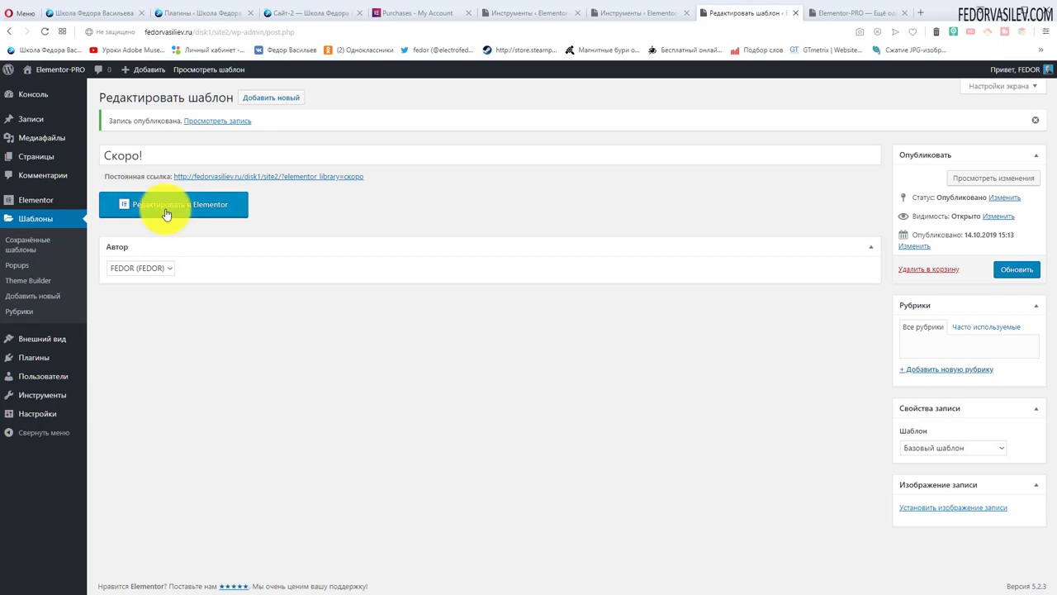
Step: Open the Скоро! template in the Elementor editor and set its page layout to Холст Elementor
left_click(166, 214)
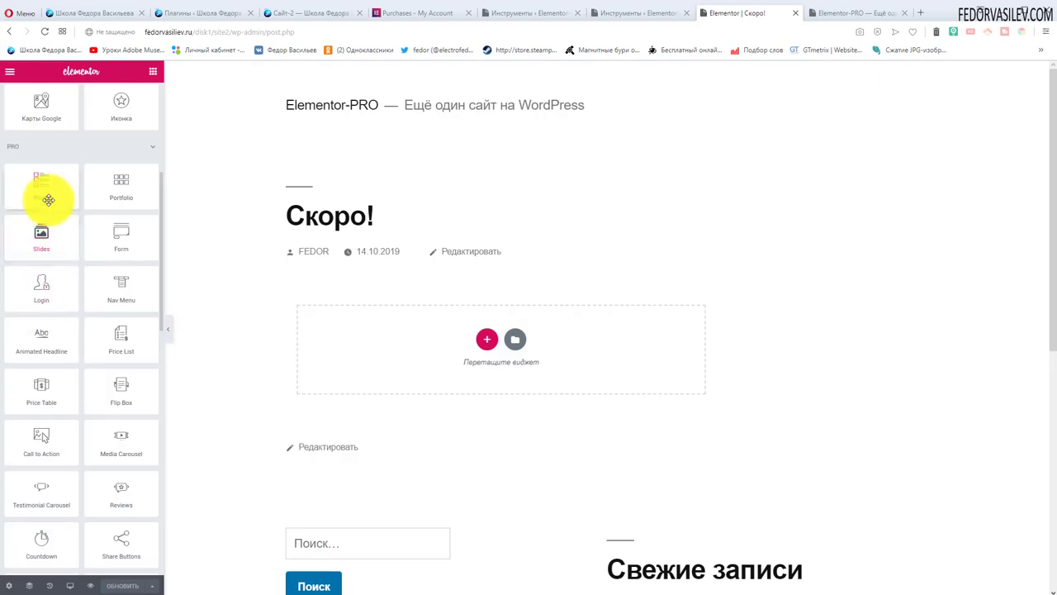
scroll(58, 224, "down", 15)
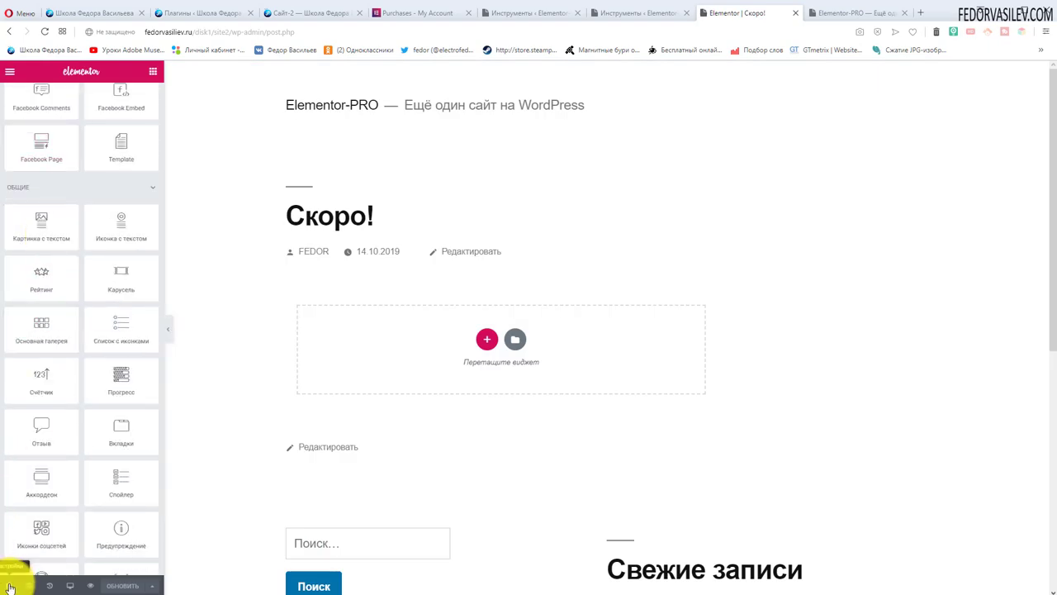
left_click(9, 586)
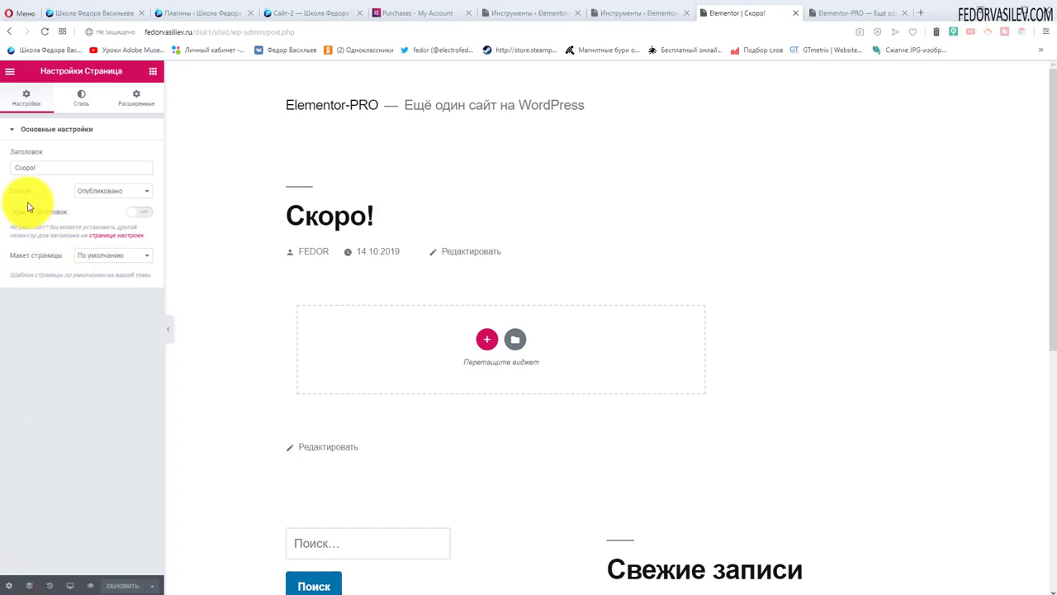
left_click(89, 262)
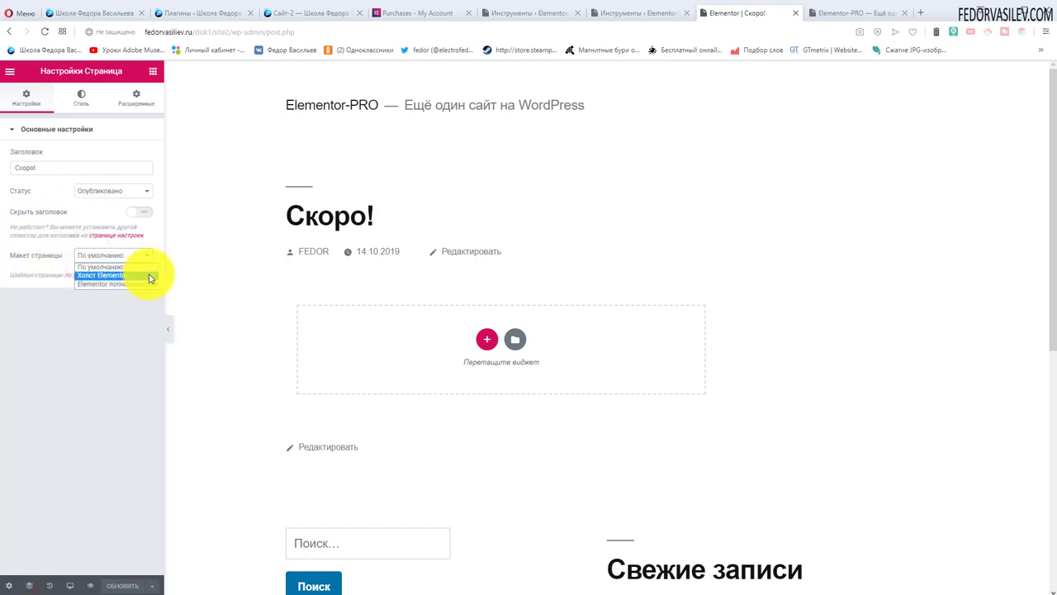
left_click(149, 277)
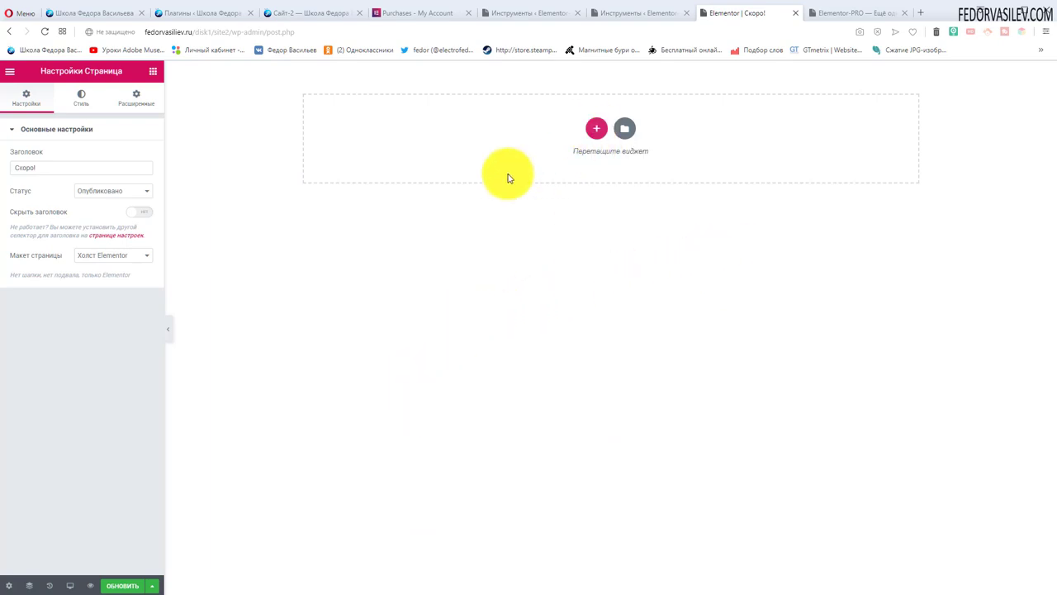
Step: Add a single-column section to the page and place a text editor widget in it
left_click(597, 128)
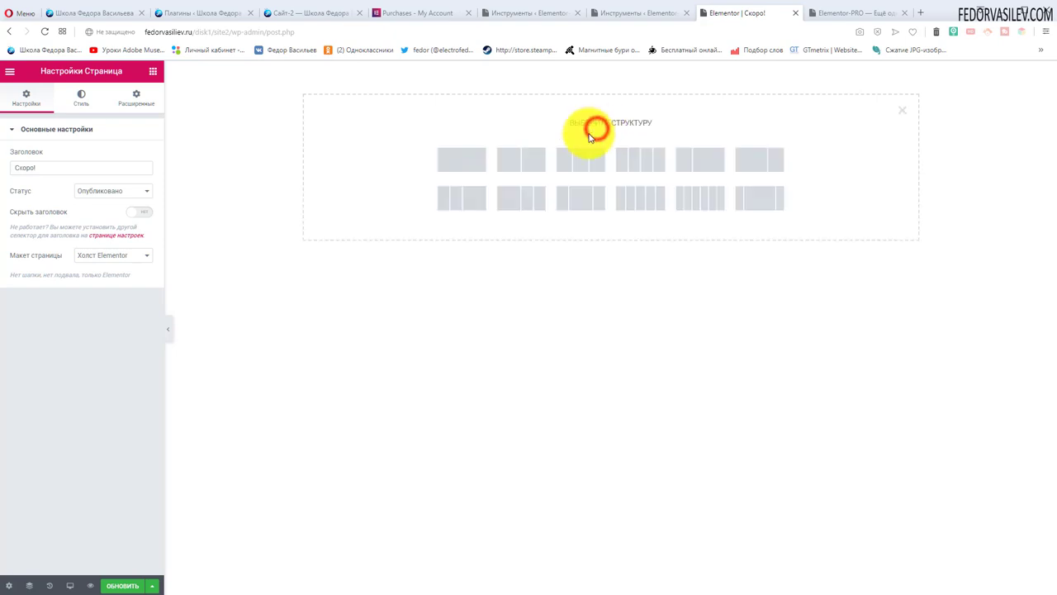
left_click(451, 159)
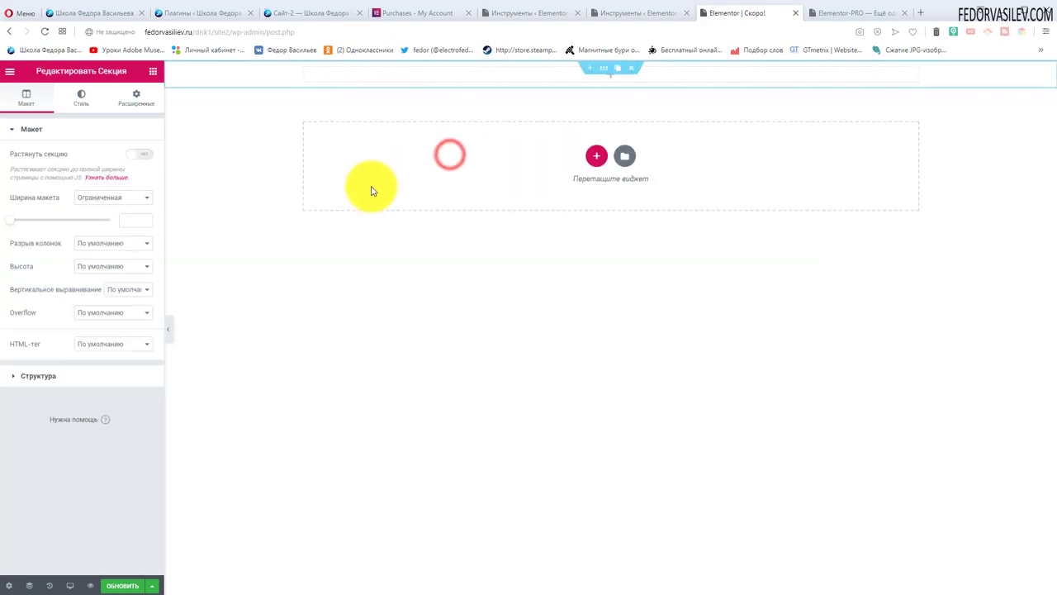
left_click(510, 74)
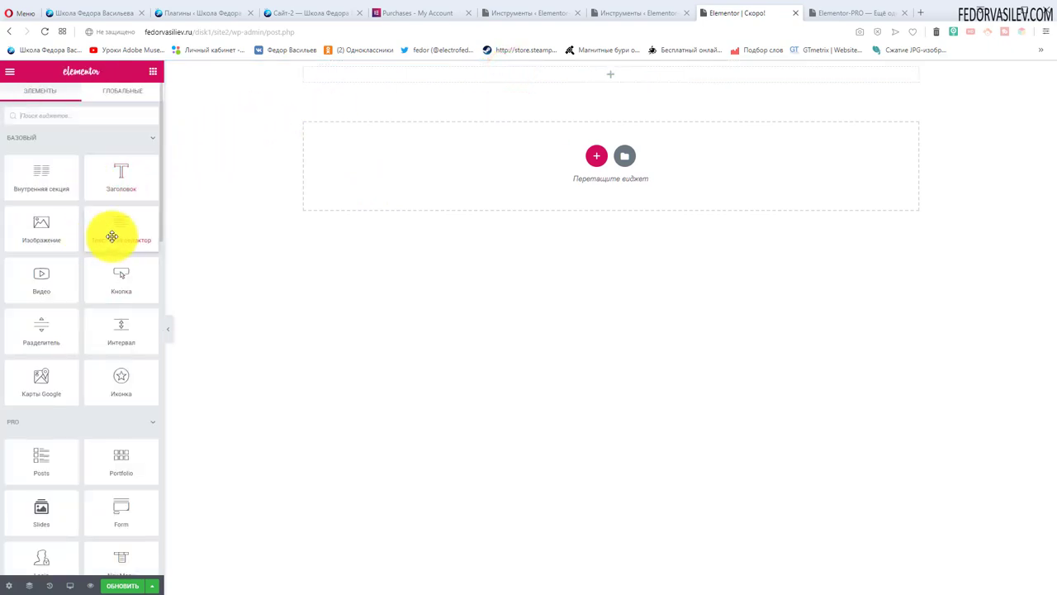
left_click_drag(123, 234, 618, 79)
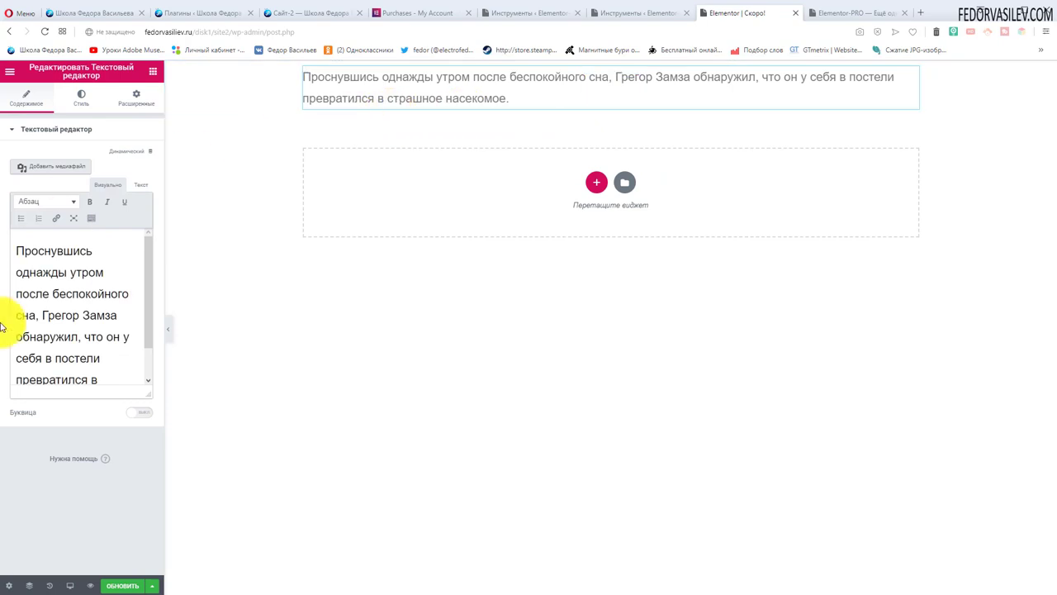
Step: Widen the editing panel and replace the text widget's placeholder paragraph with "Скоро!"
left_click_drag(165, 331, 292, 330)
left_click_drag(151, 284, 5, 218)
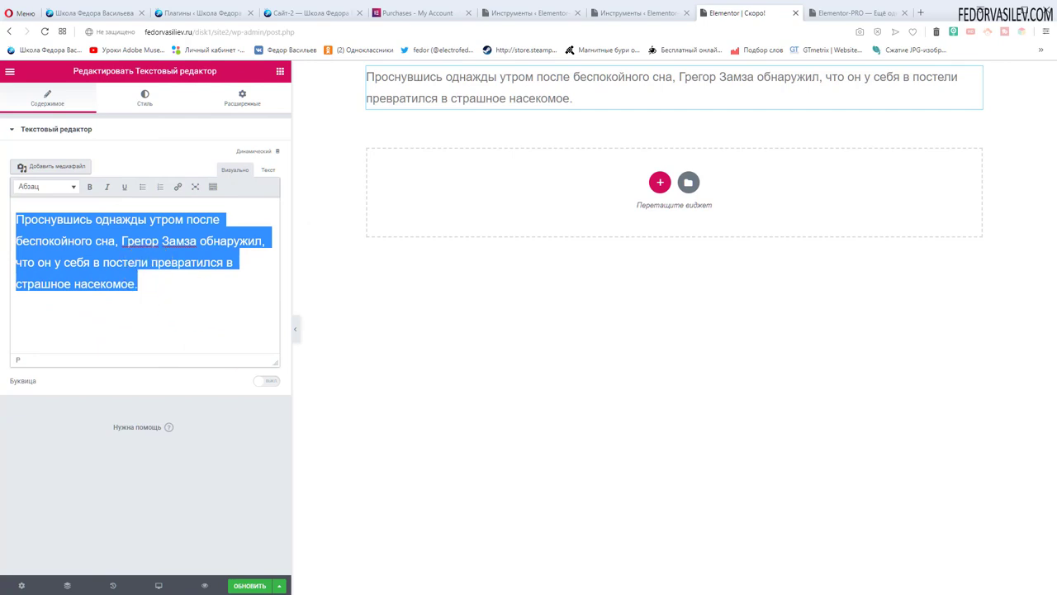
left_click(11, 267)
left_click_drag(142, 285, 15, 219)
type("сК")
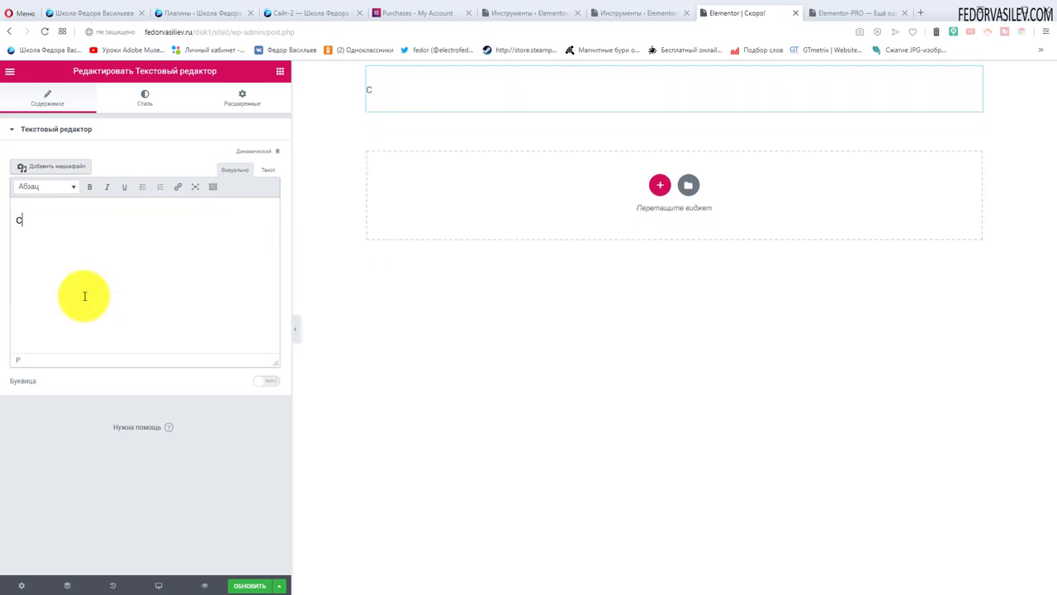
type("ОРО!")
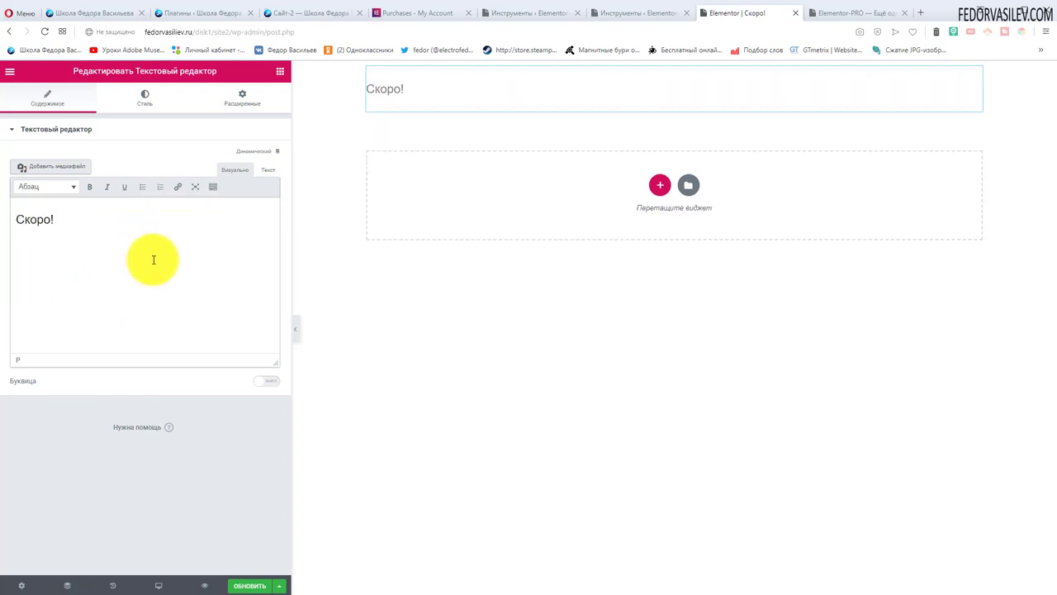
Step: Centre the Скоро! text and set its colour to black (#000000)
left_click(144, 98)
left_click(212, 157)
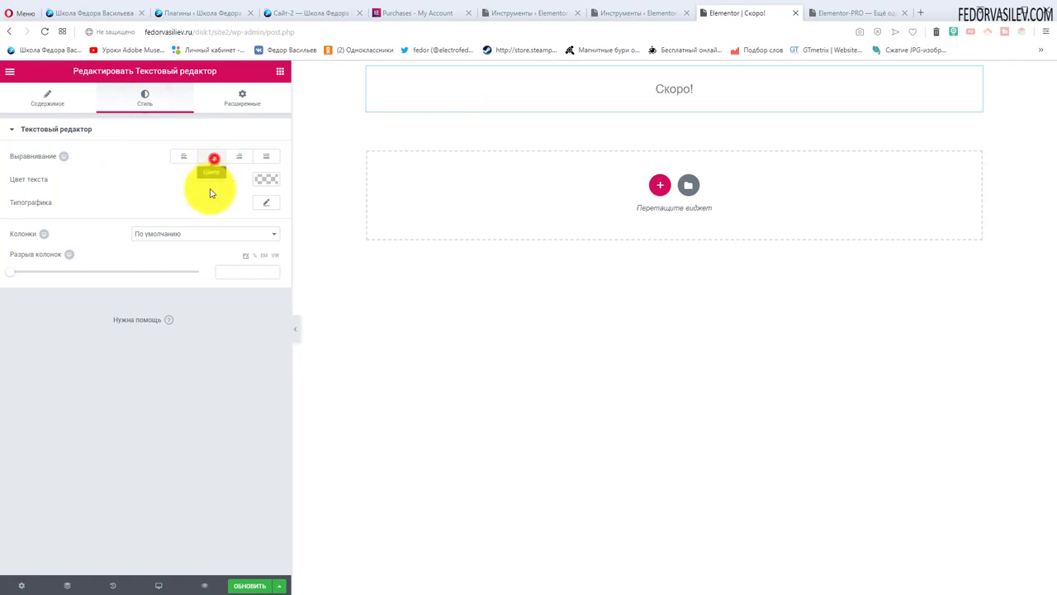
left_click(267, 183)
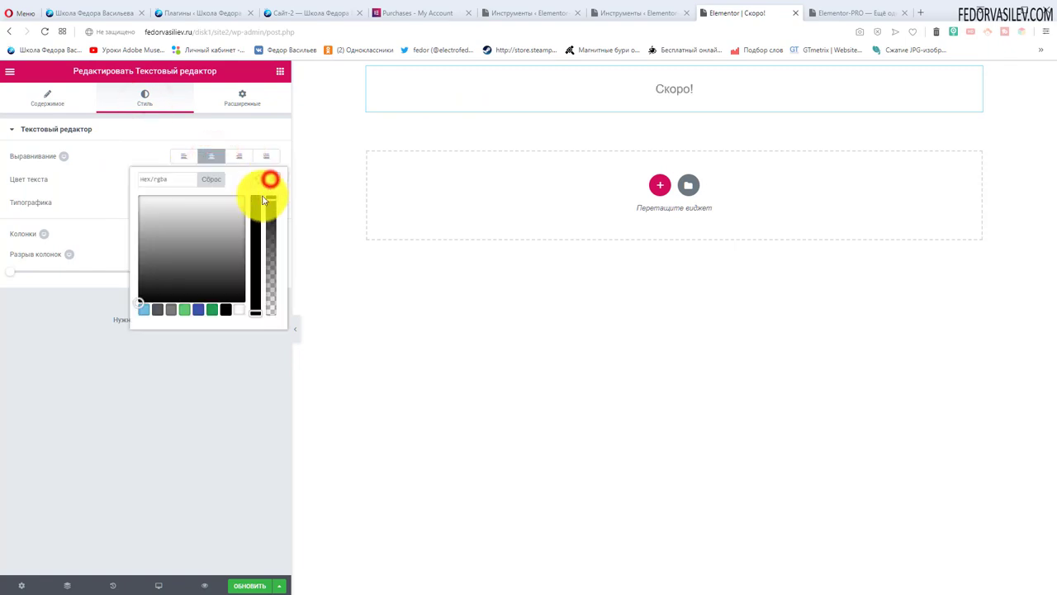
left_click(226, 310)
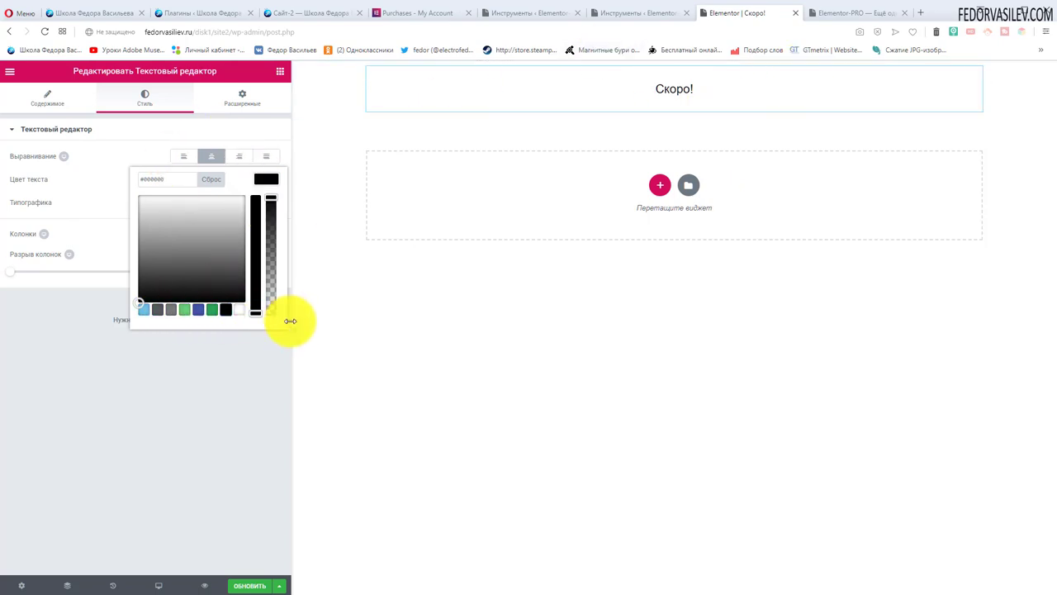
left_click(126, 151)
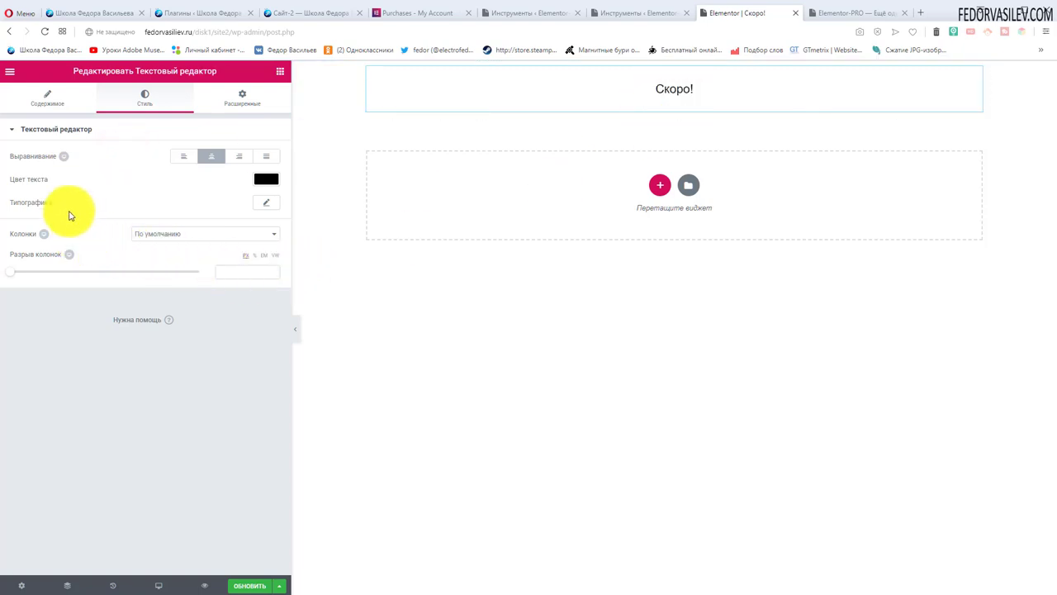
Step: Set the font size of the Скоро! text to 36 px in its typography settings
left_click(269, 204)
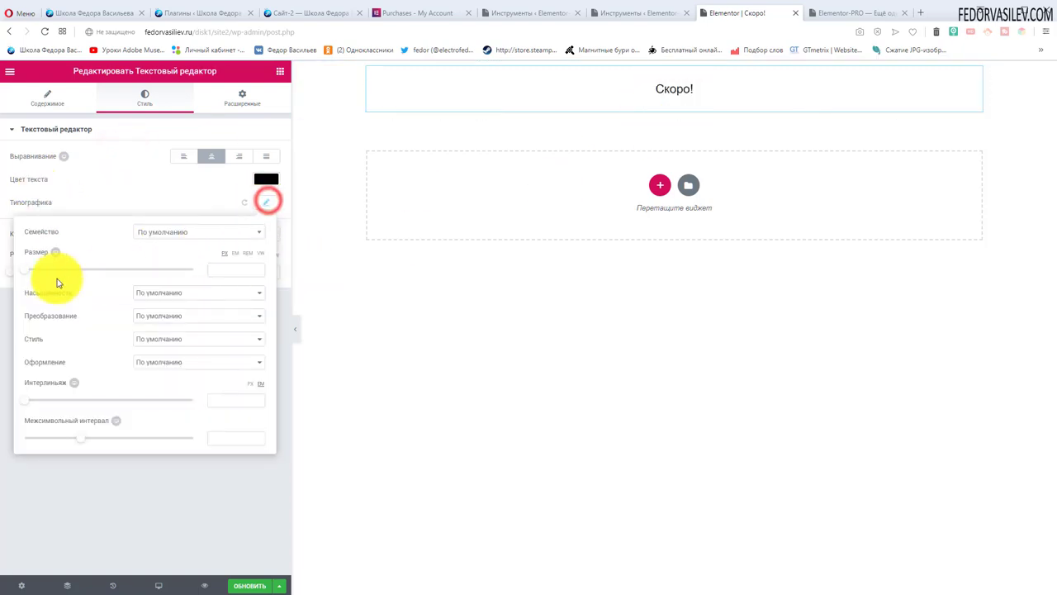
left_click_drag(25, 269, 57, 279)
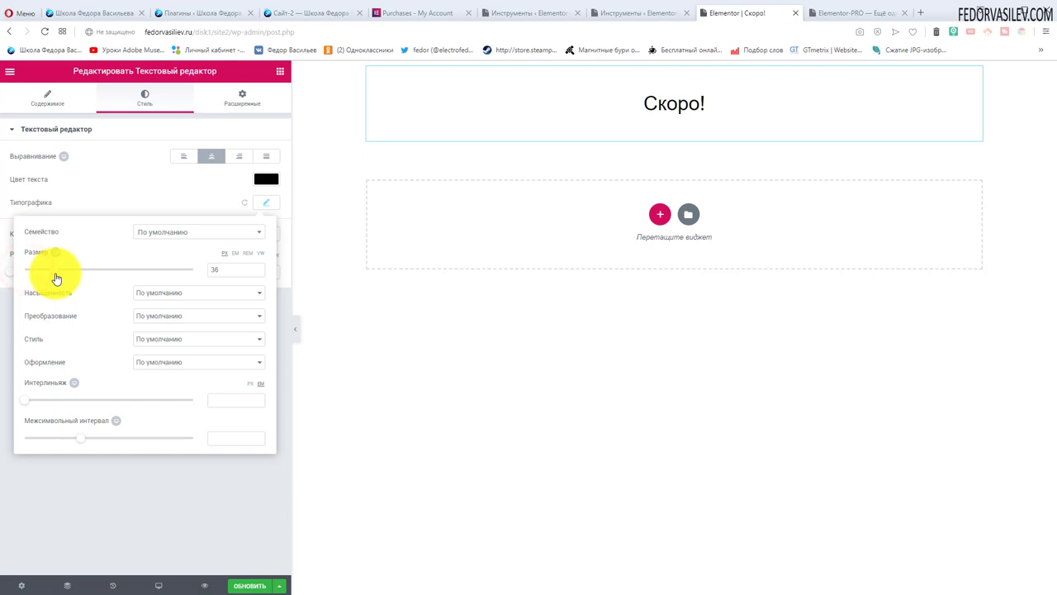
left_click(104, 182)
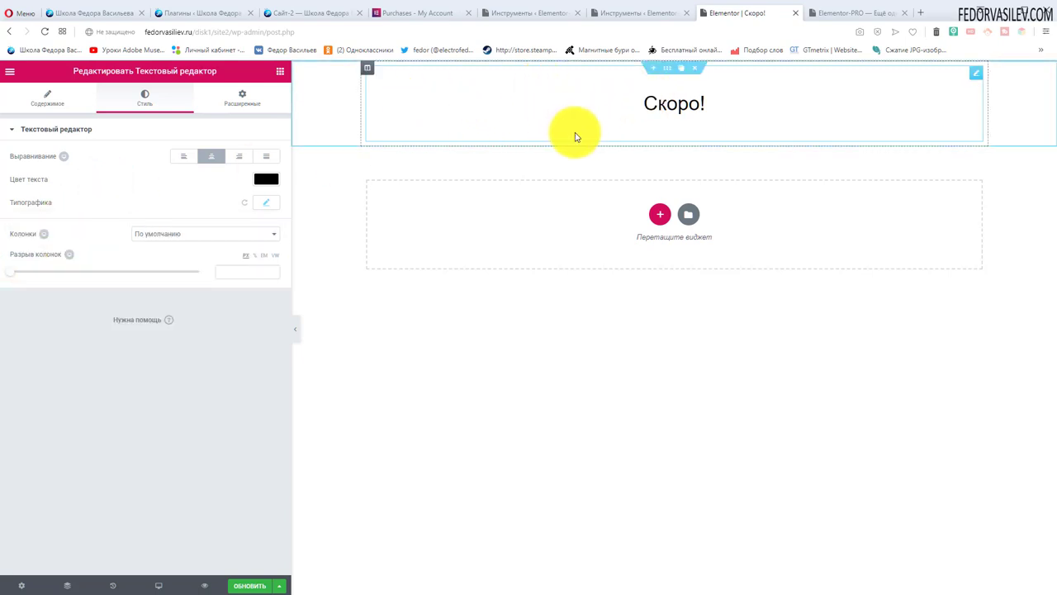
Step: Give the section containing the Скоро! text a gradient background with the preset blue as its first colour
left_click(667, 73)
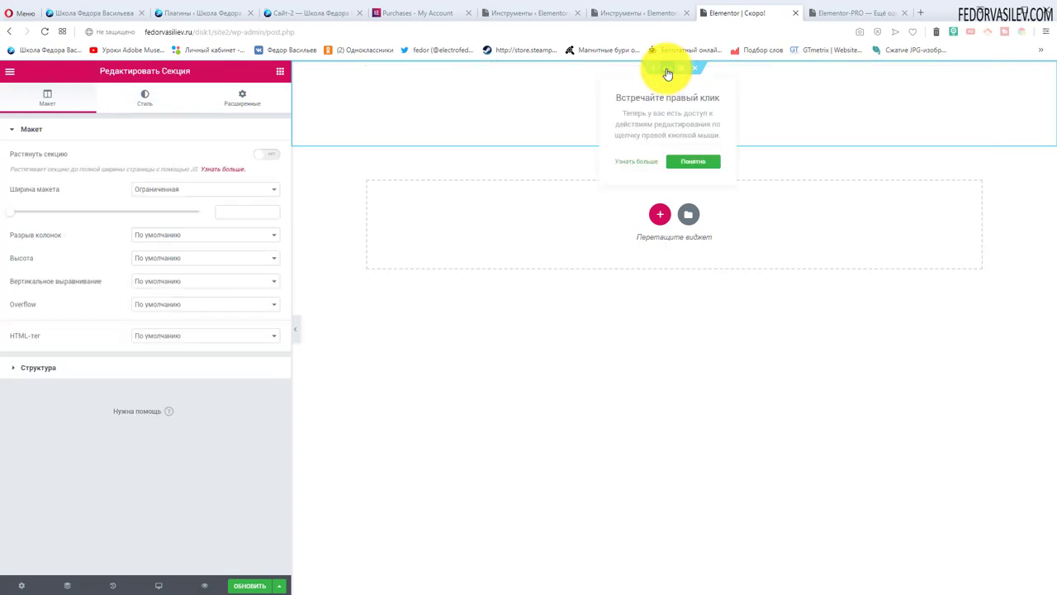
left_click(149, 101)
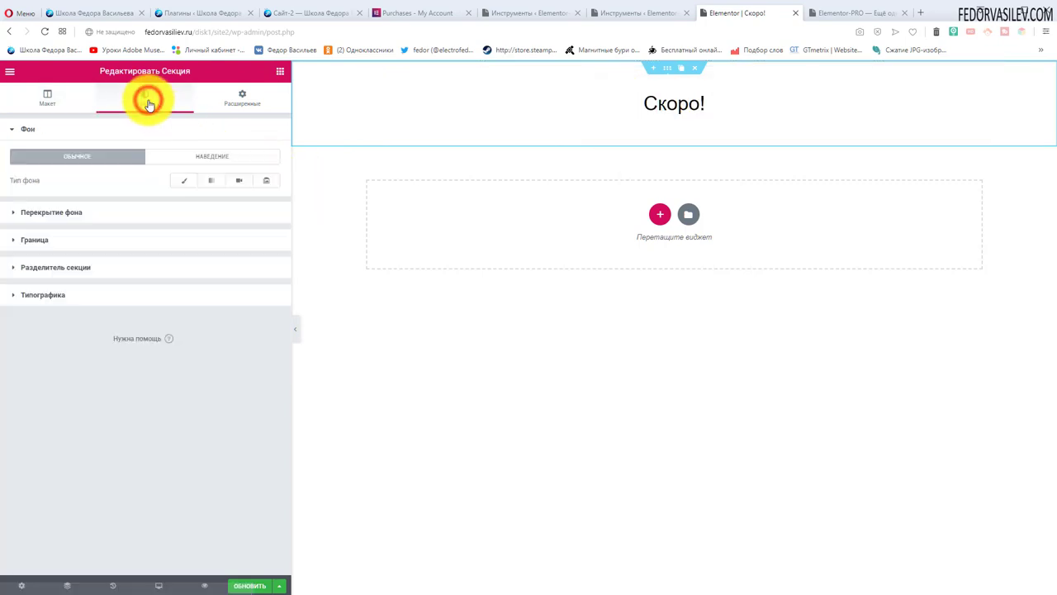
left_click(211, 180)
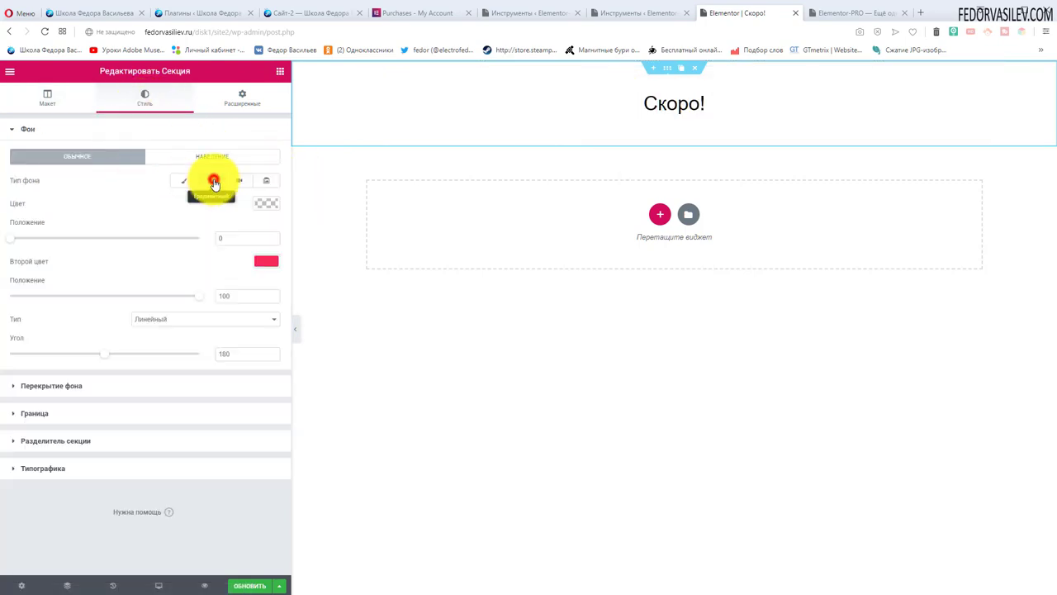
left_click(265, 204)
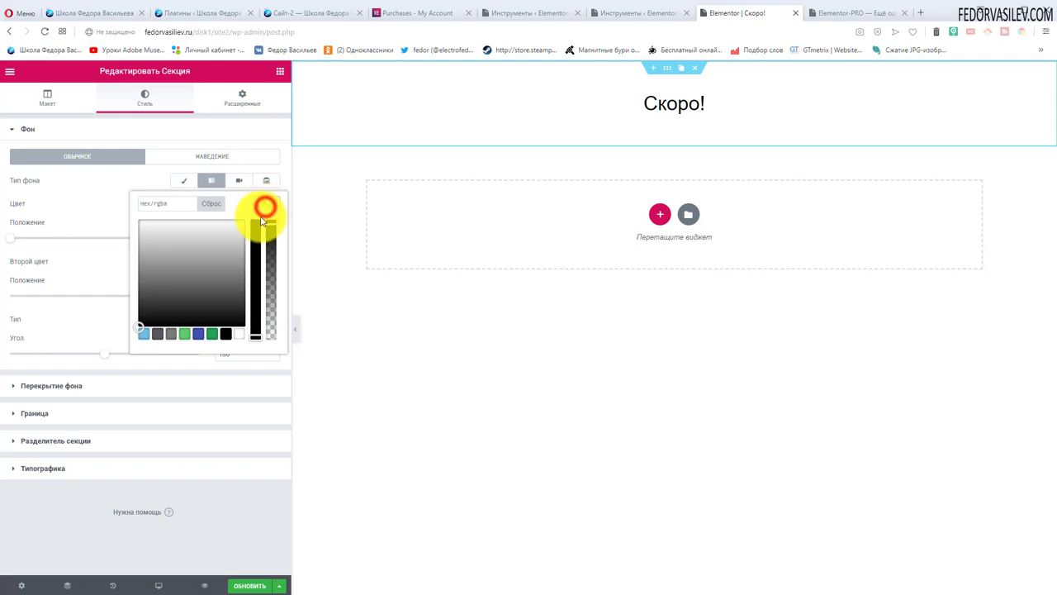
left_click(198, 333)
left_click(95, 201)
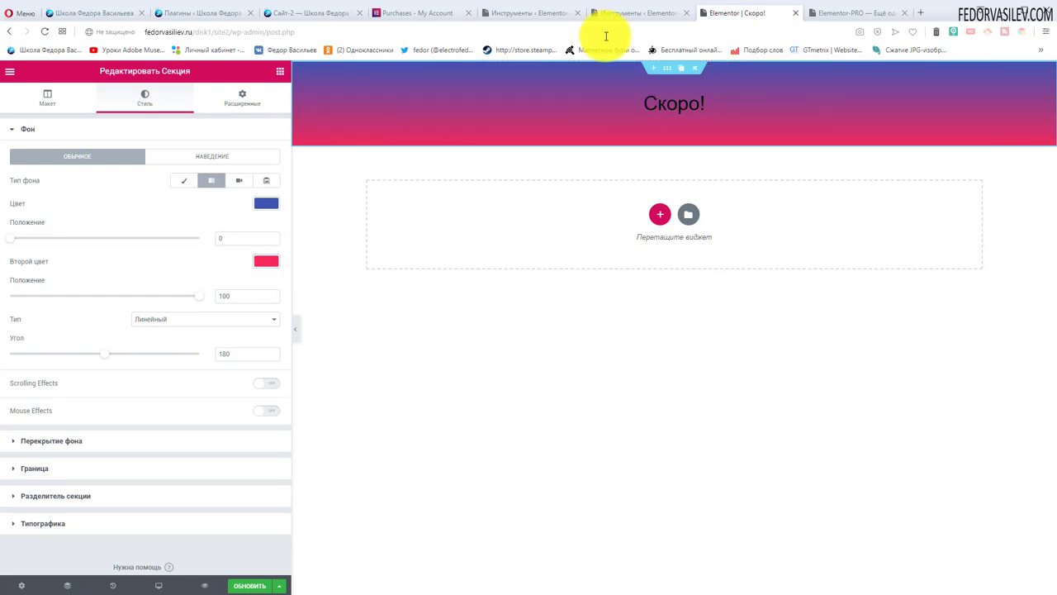
Step: Change the colour of the Скоро! text to white (#ffffff)
left_click(674, 106)
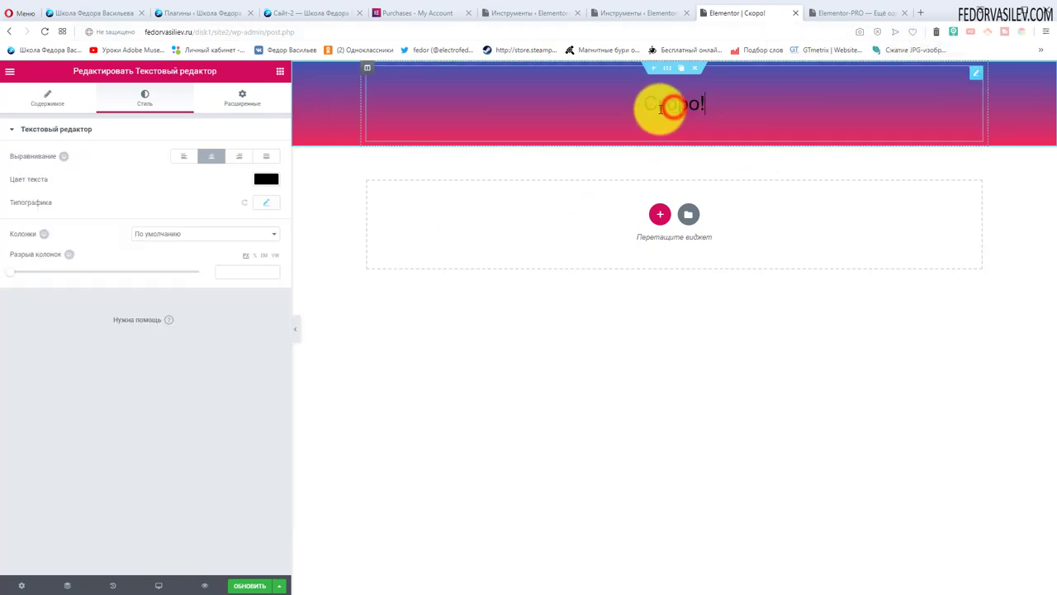
left_click(264, 178)
left_click(240, 309)
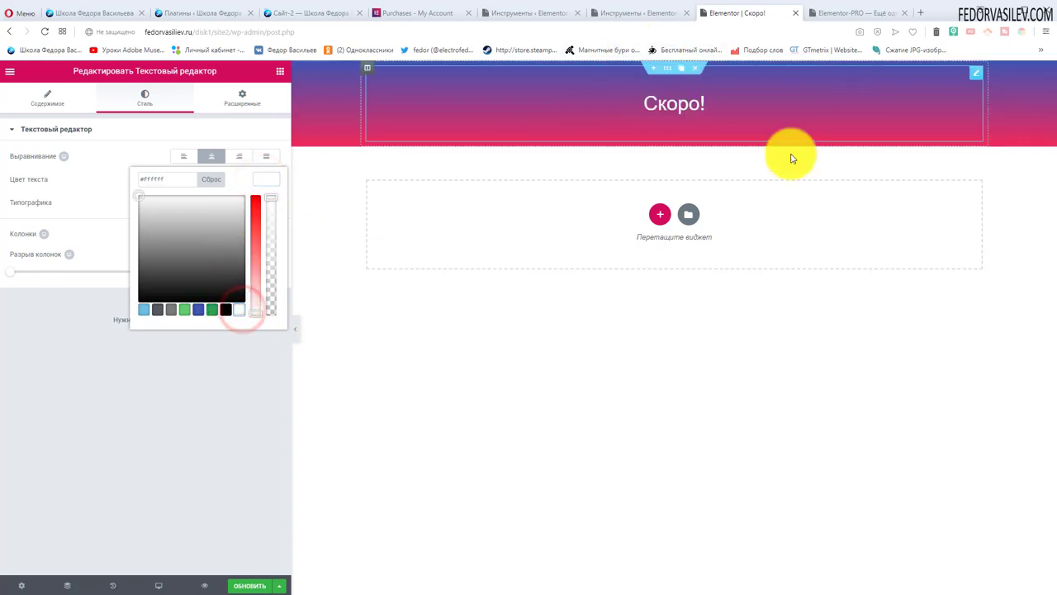
left_click(501, 166)
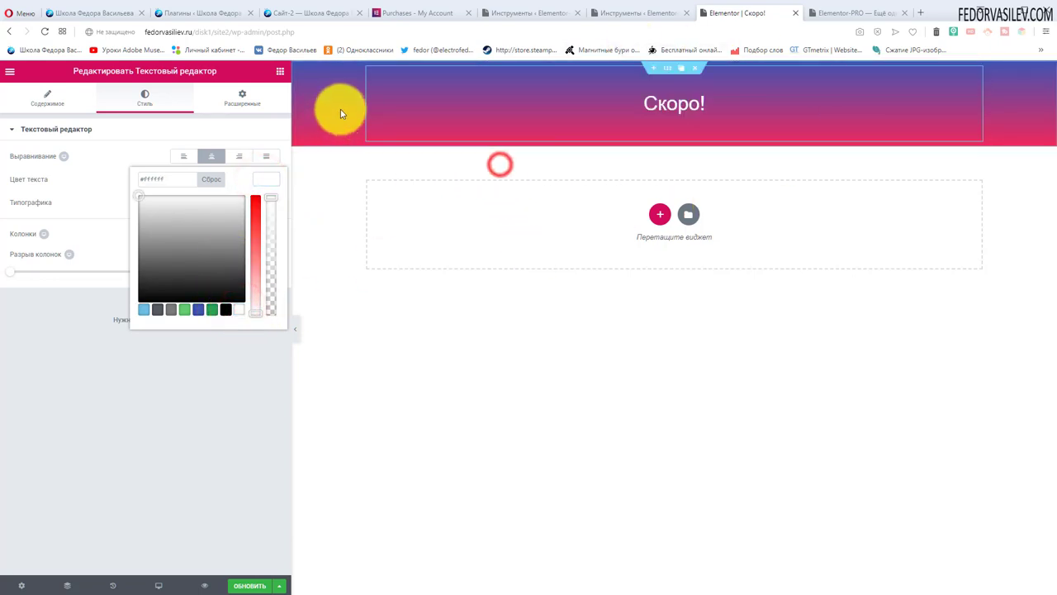
Step: Set the height of the section containing the Скоро! text to fit the screen (По размеру экрана)
left_click(666, 68)
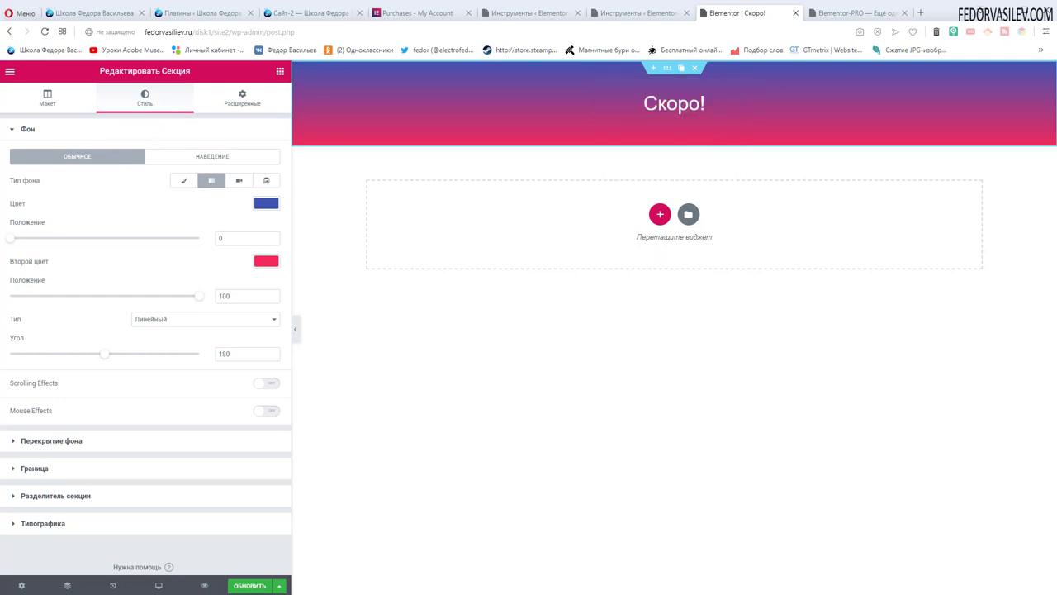
left_click(52, 106)
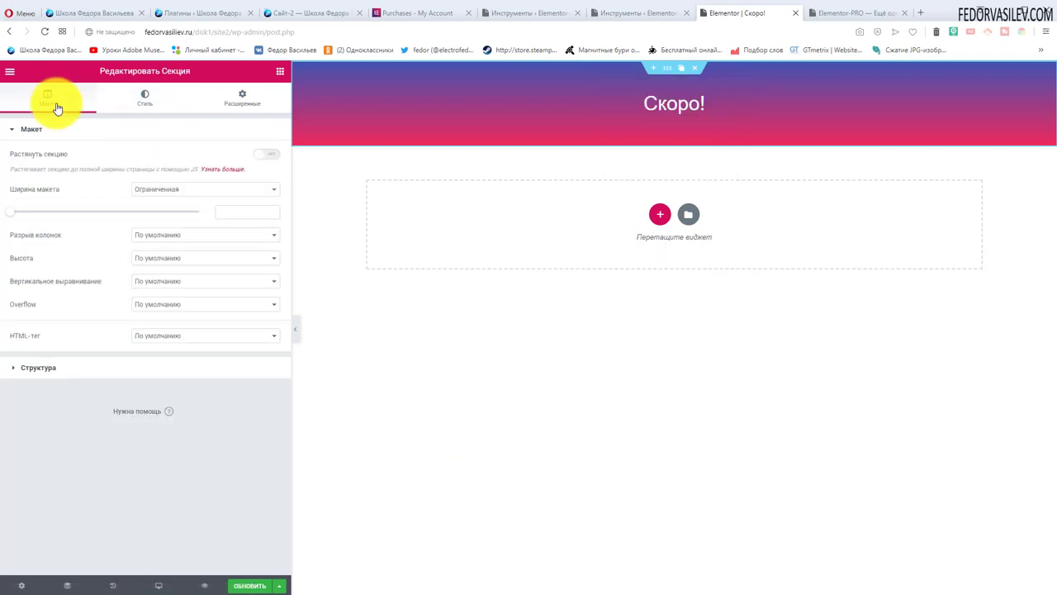
left_click(144, 260)
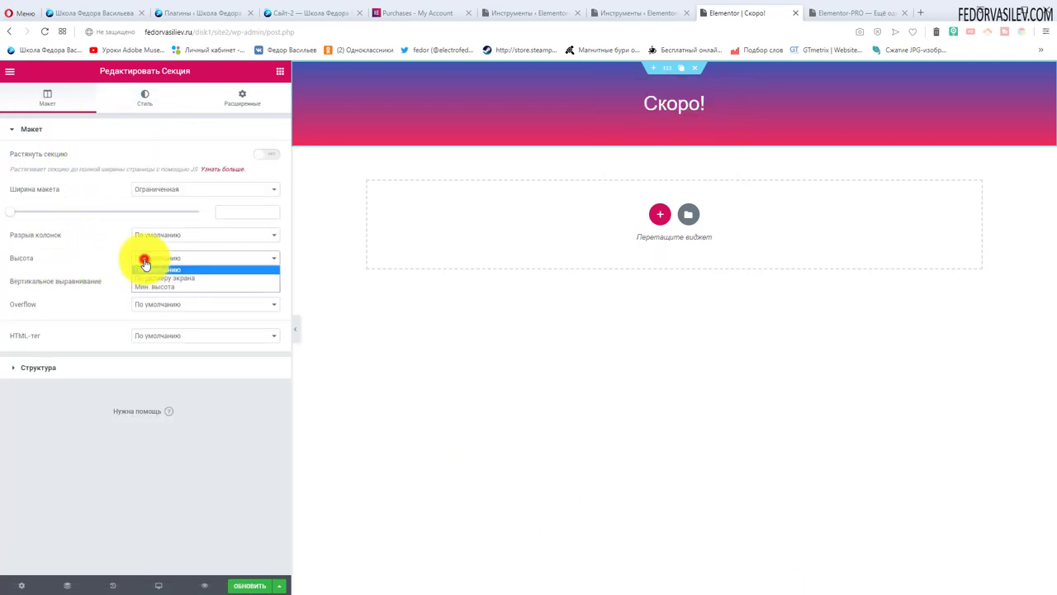
left_click(175, 278)
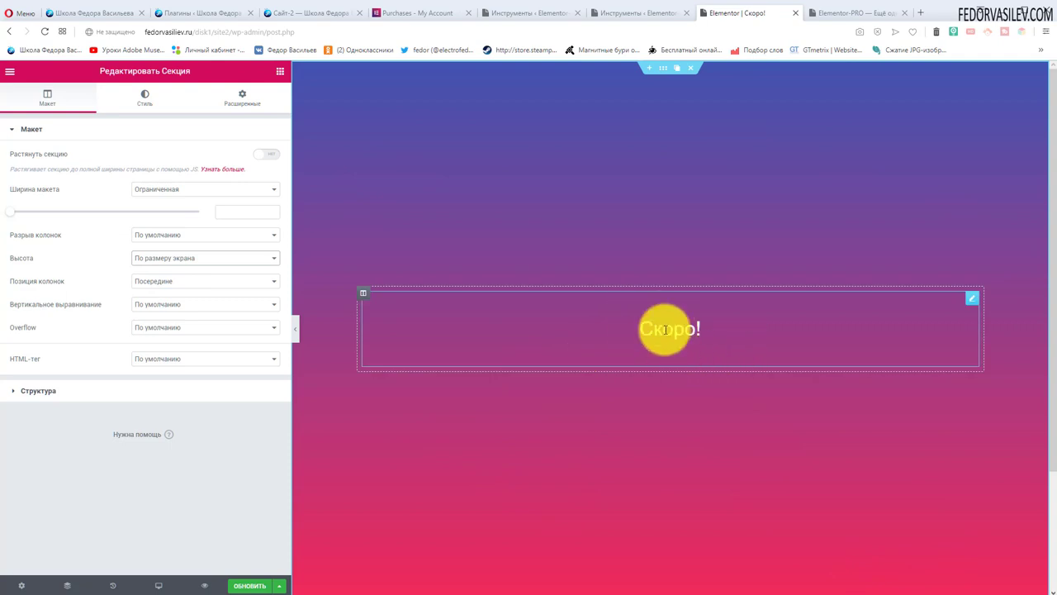
scroll(731, 335, "down", 3)
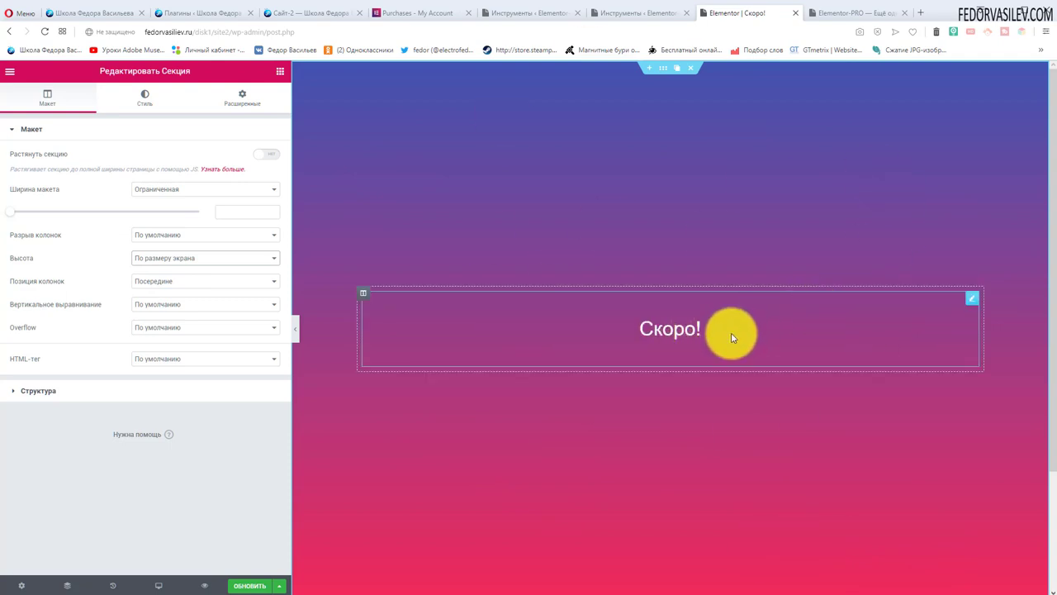
scroll(732, 335, "up", 3)
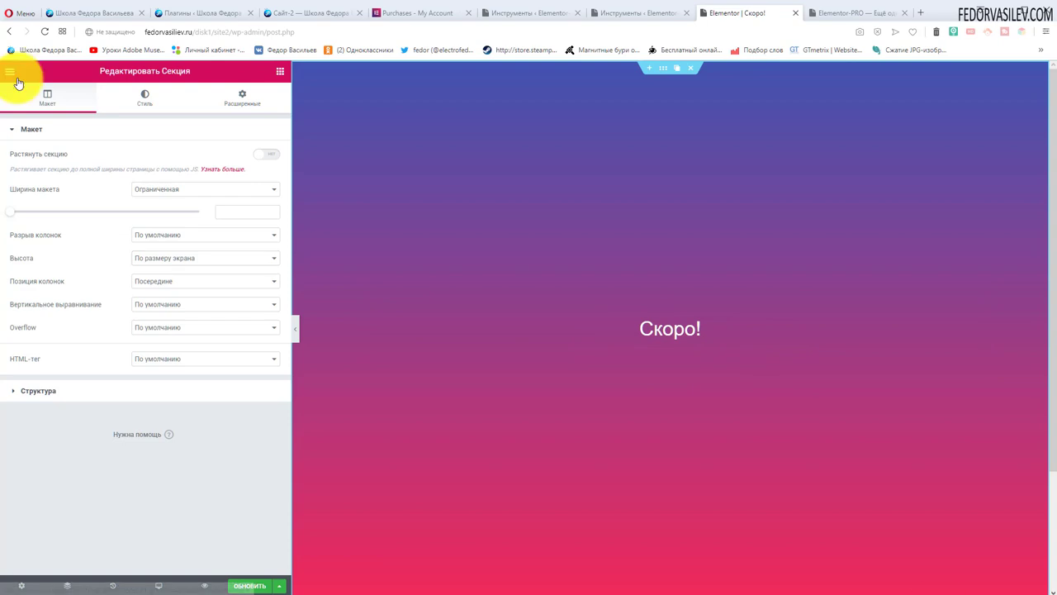
Step: Find the Countdown widget among the PRO elements and place it below the Скоро! text
left_click(277, 78)
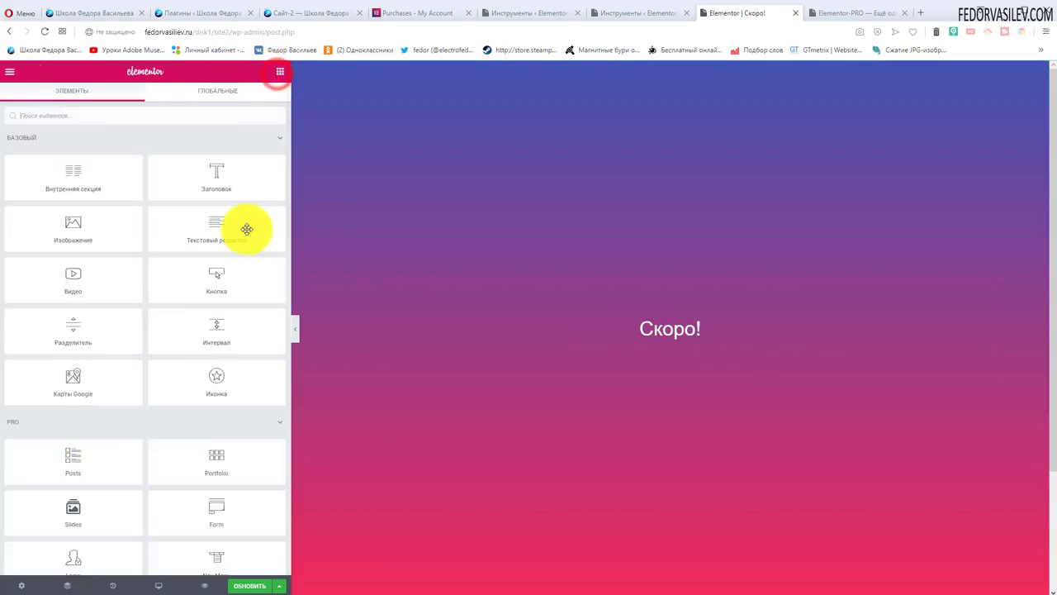
scroll(246, 239, "down", 3)
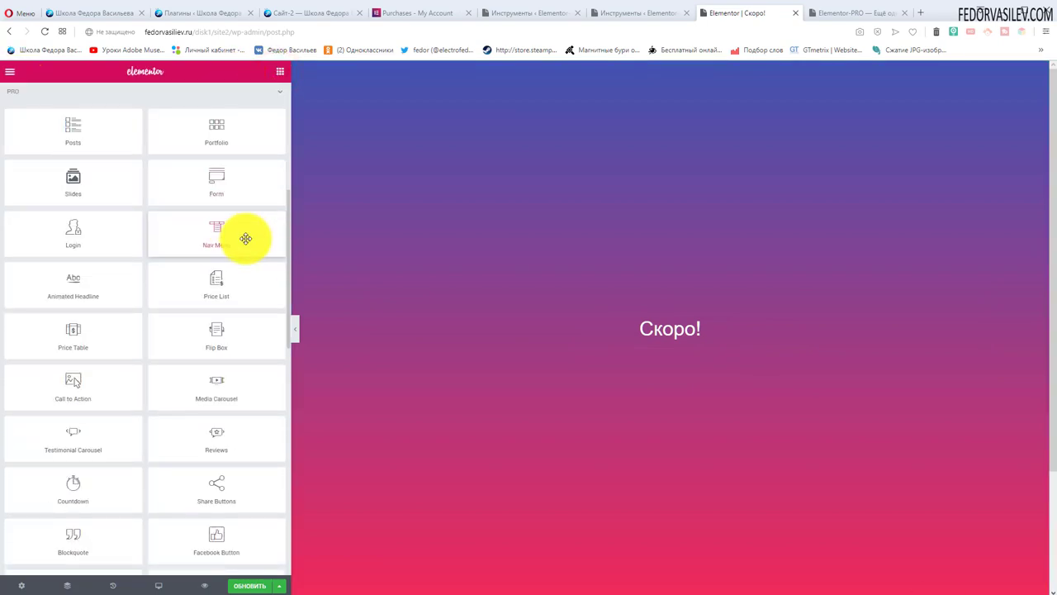
scroll(99, 430, "up", 2)
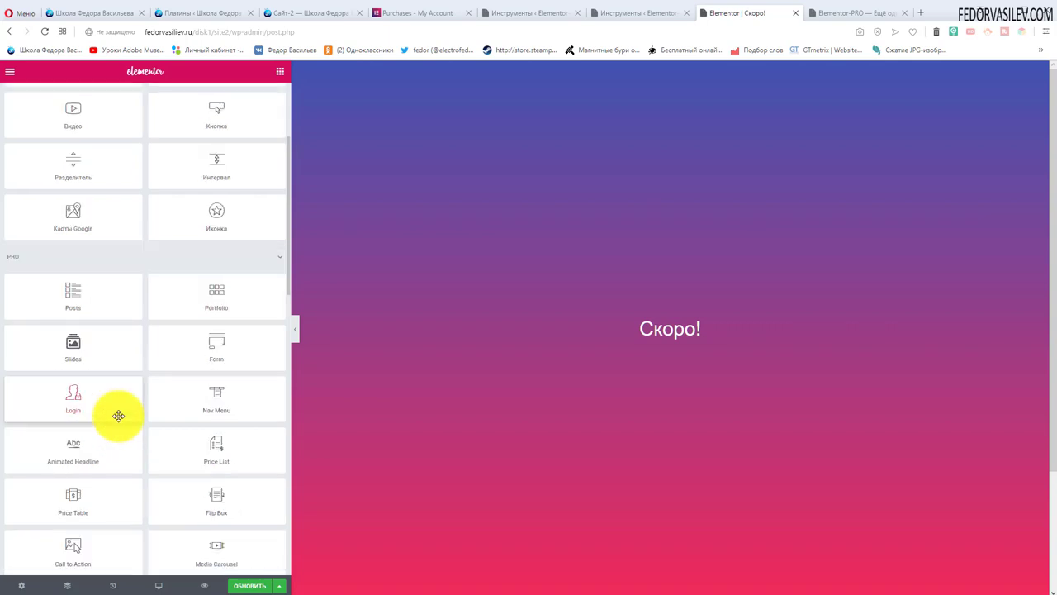
left_click(10, 263)
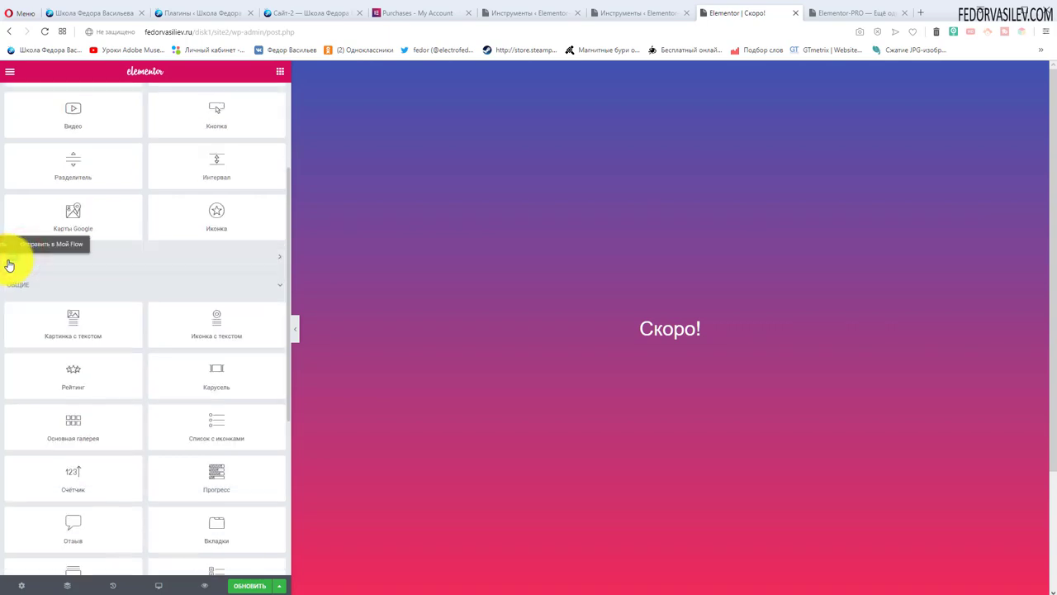
scroll(14, 267, "up", 2)
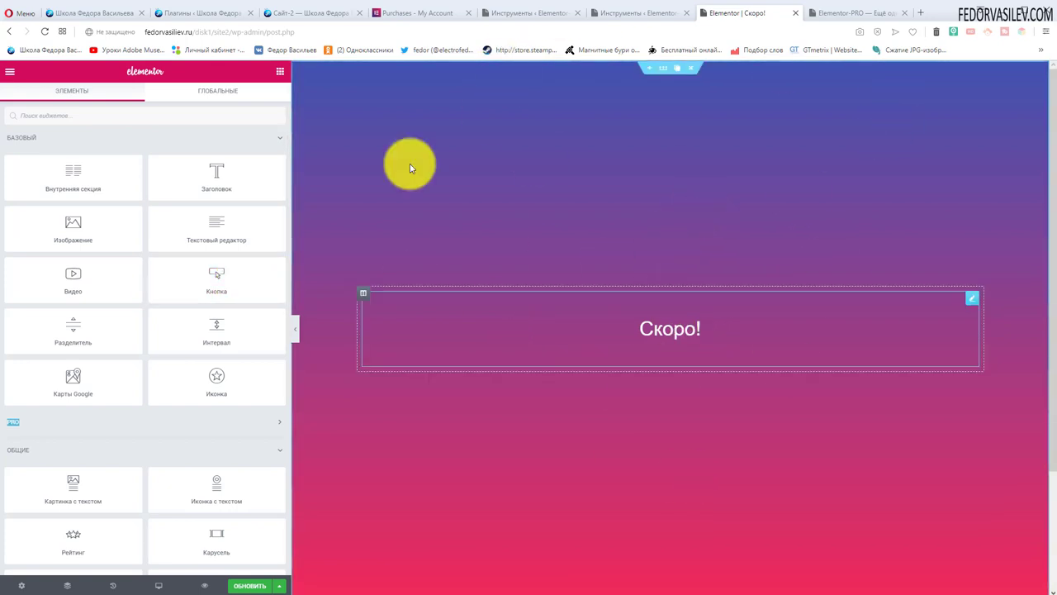
scroll(172, 248, "down", 3)
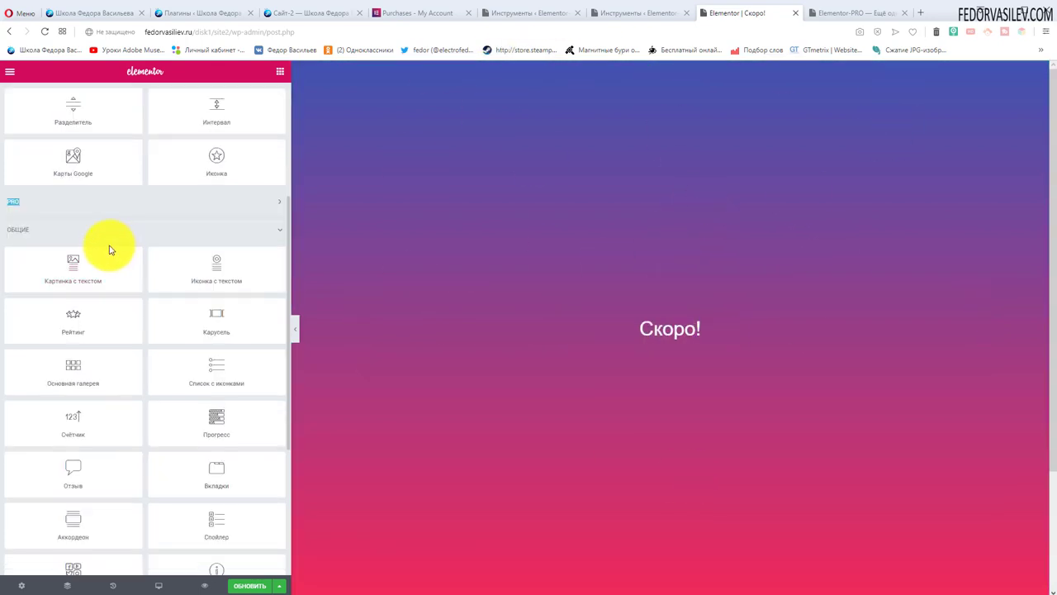
scroll(22, 251, "down", 3)
scroll(50, 355, "up", 4)
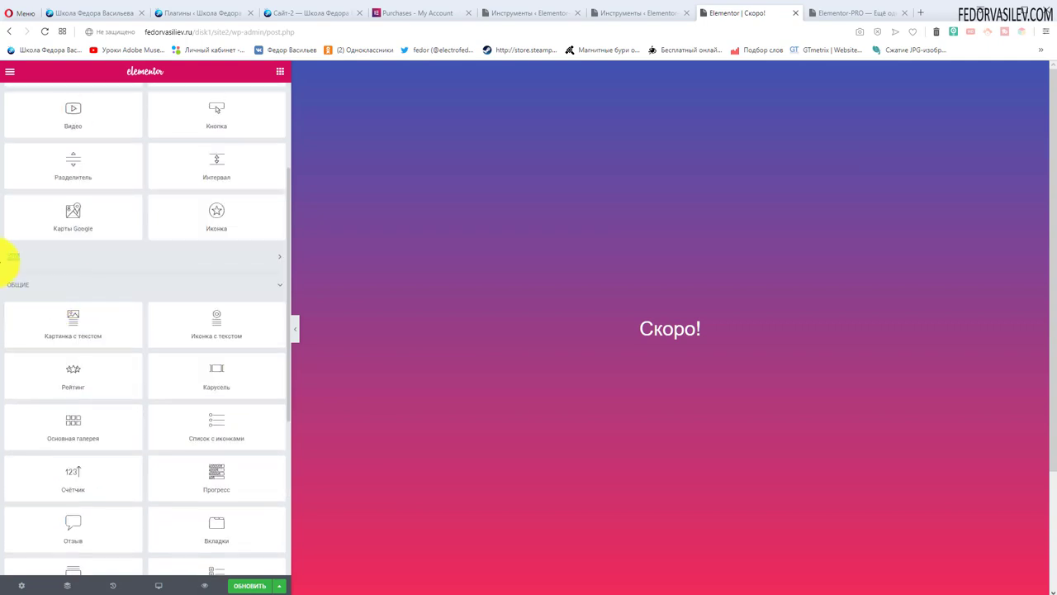
left_click(46, 271)
scroll(111, 272, "down", 3)
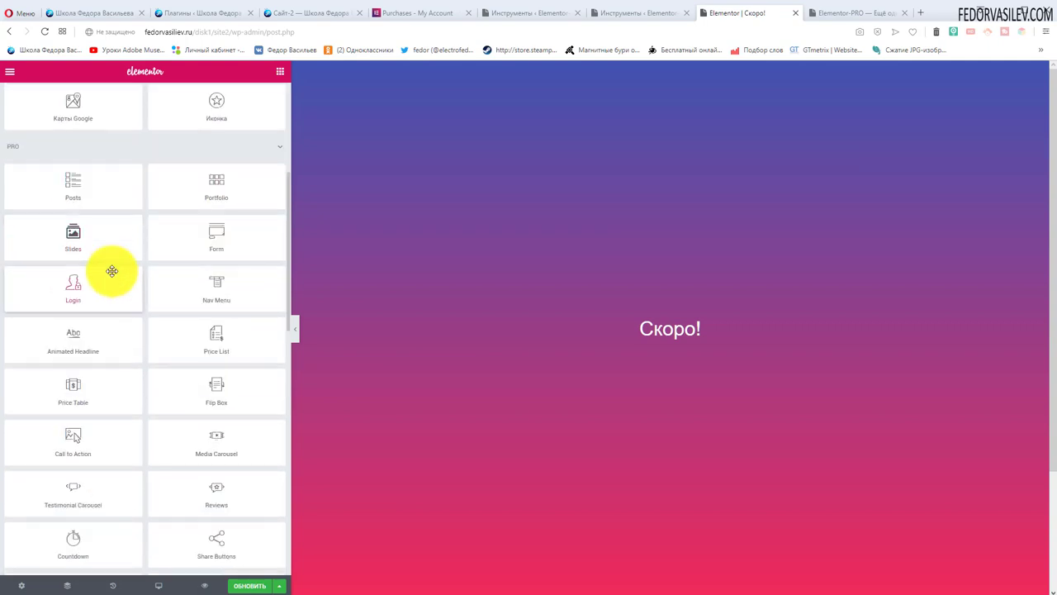
left_click_drag(71, 437, 668, 369)
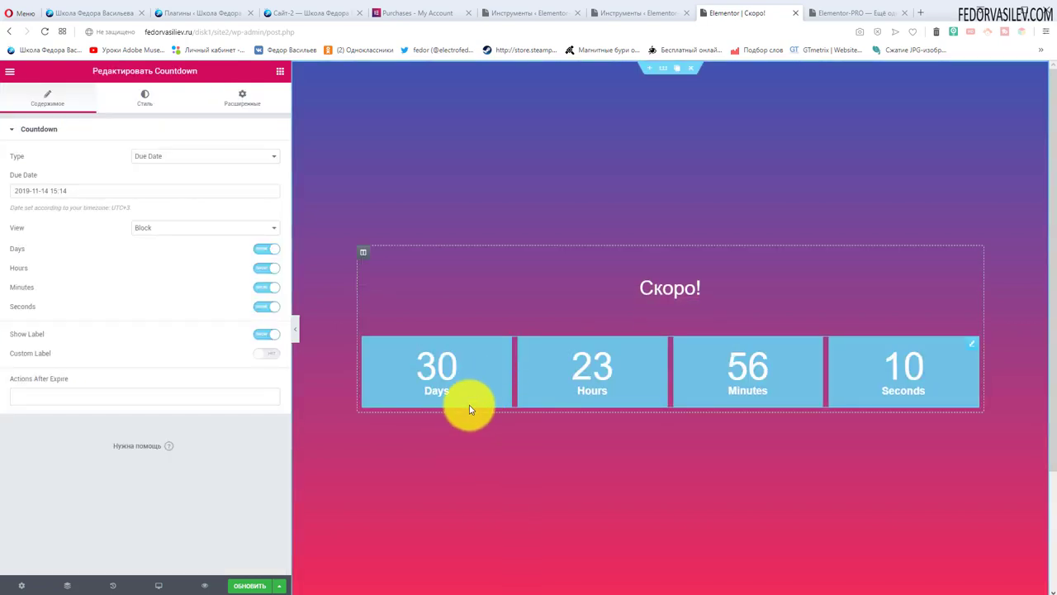
Step: Try the Evergreen Timer type for the countdown, returning it to Due Date
left_click(178, 158)
left_click(176, 176)
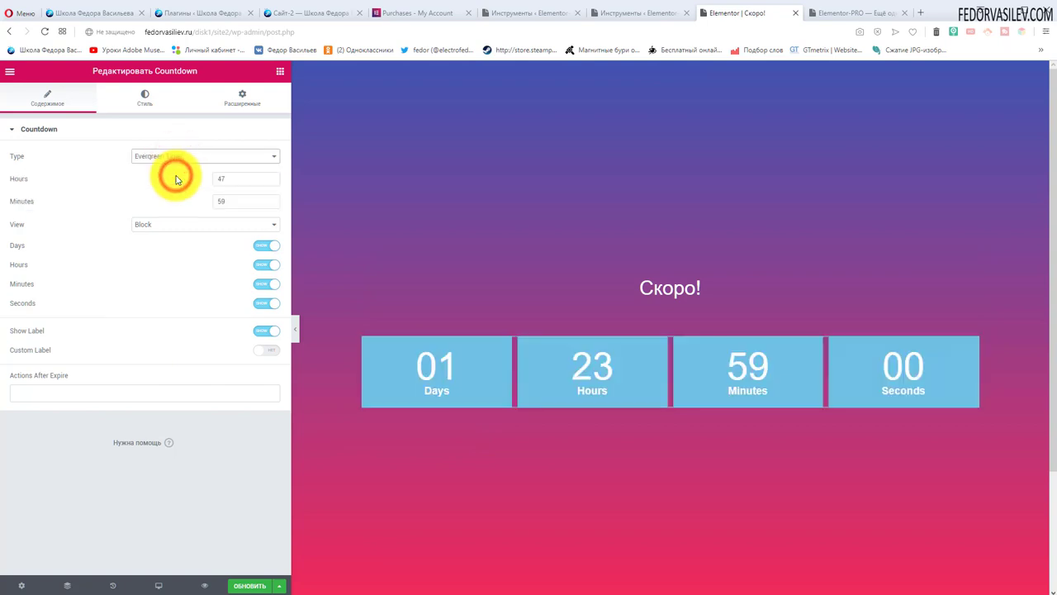
left_click(178, 157)
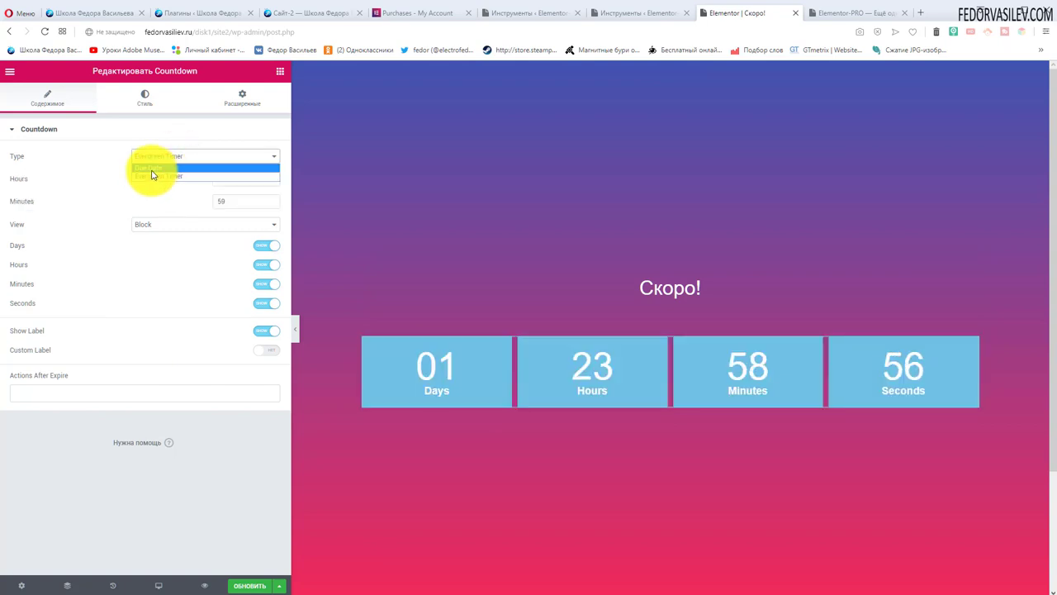
left_click(150, 171)
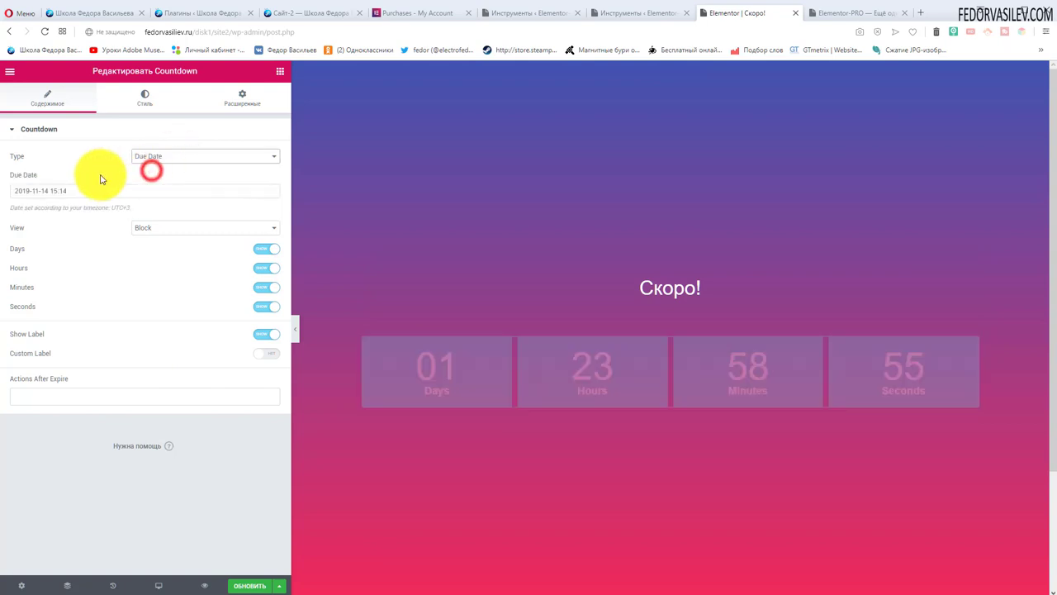
Step: Set the countdown's due date to 1 November 2019
left_click(37, 194)
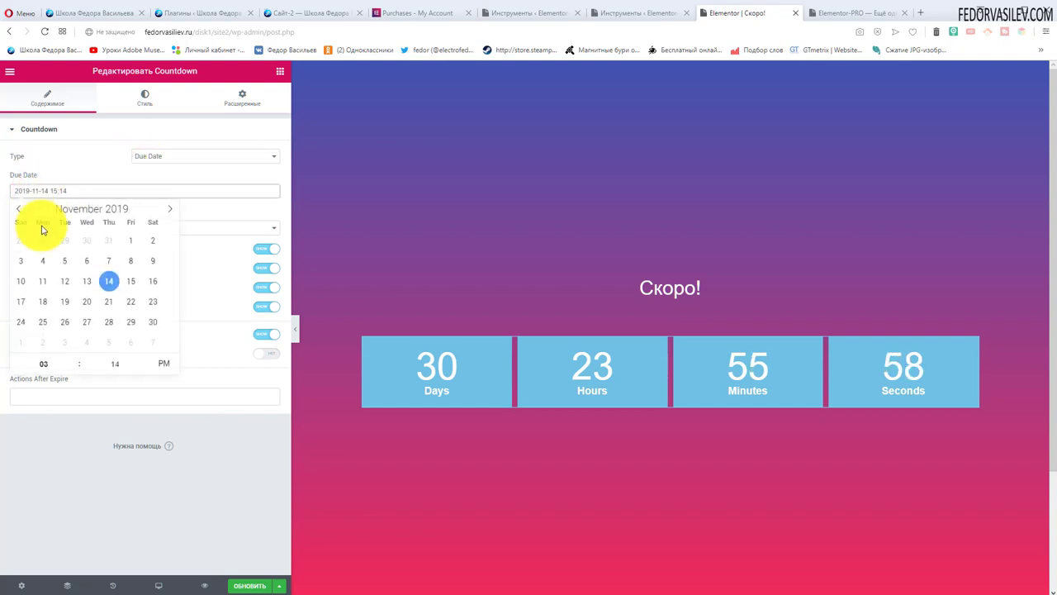
left_click(108, 283)
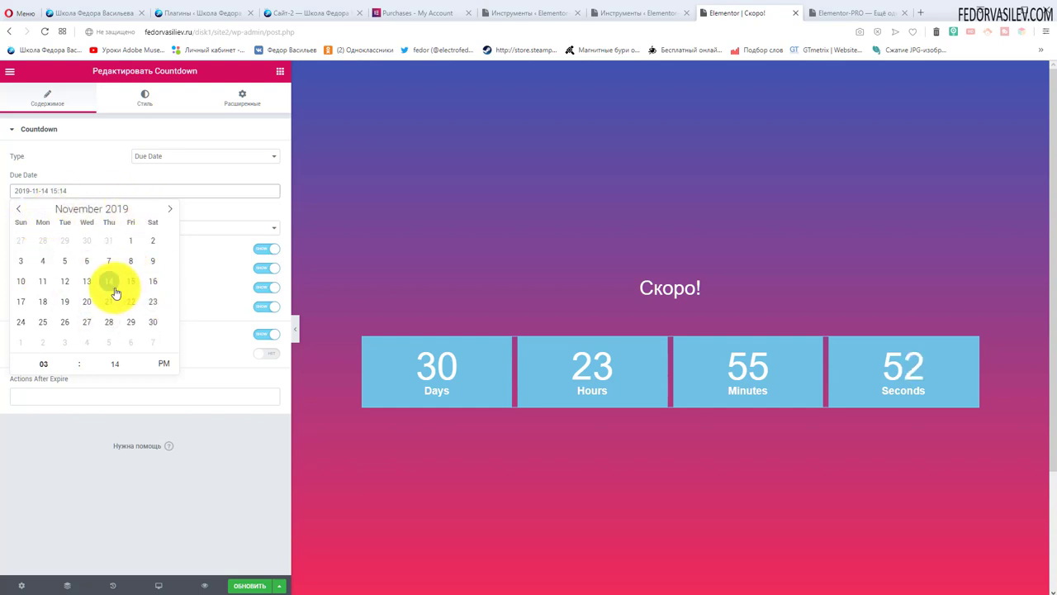
left_click(130, 241)
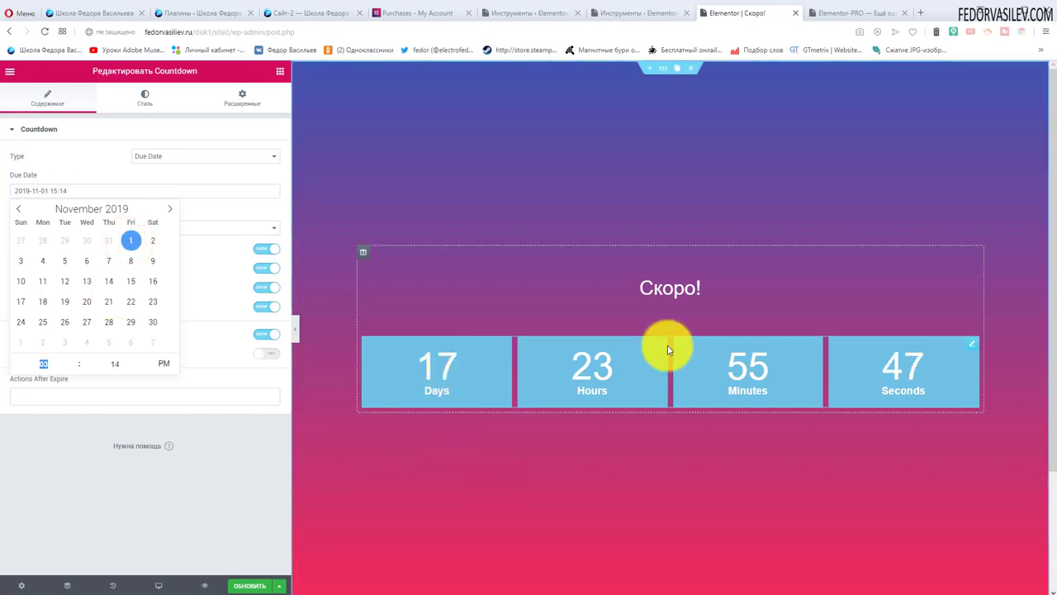
left_click(85, 158)
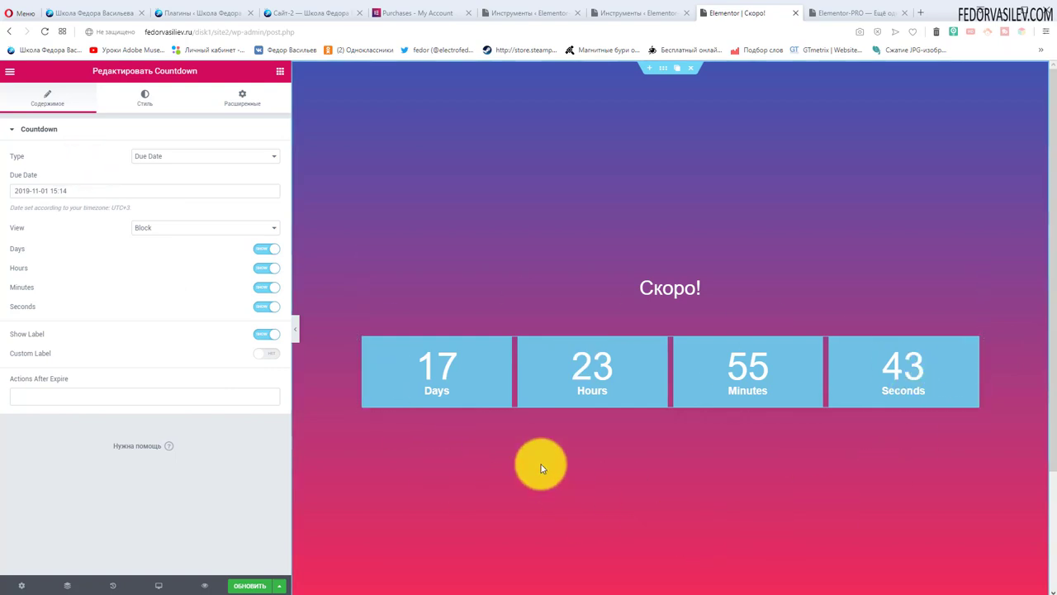
Step: Try the Inline view for the countdown and restore the Block view
left_click(141, 229)
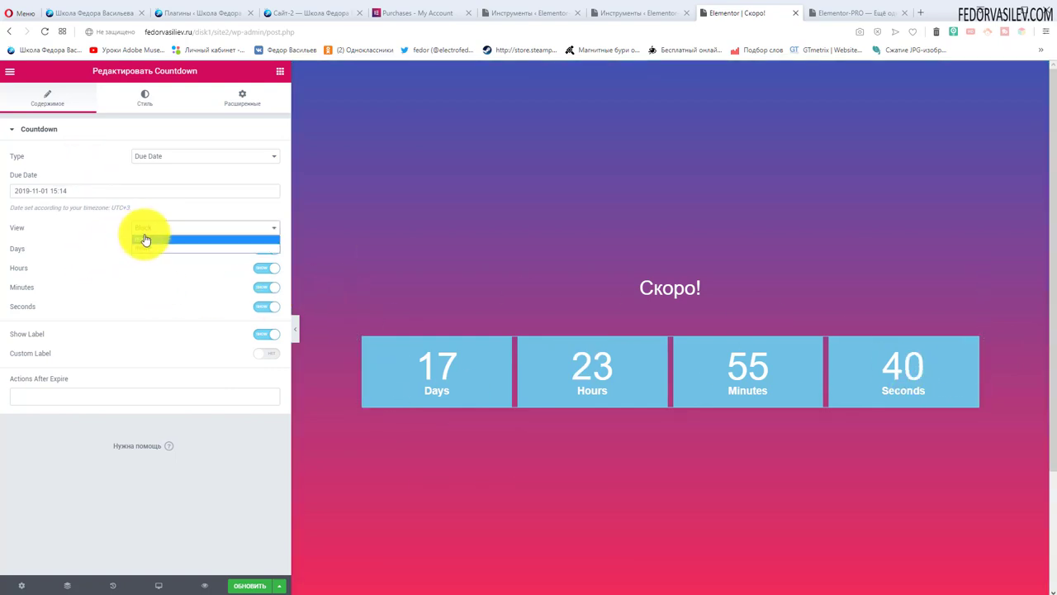
left_click(144, 250)
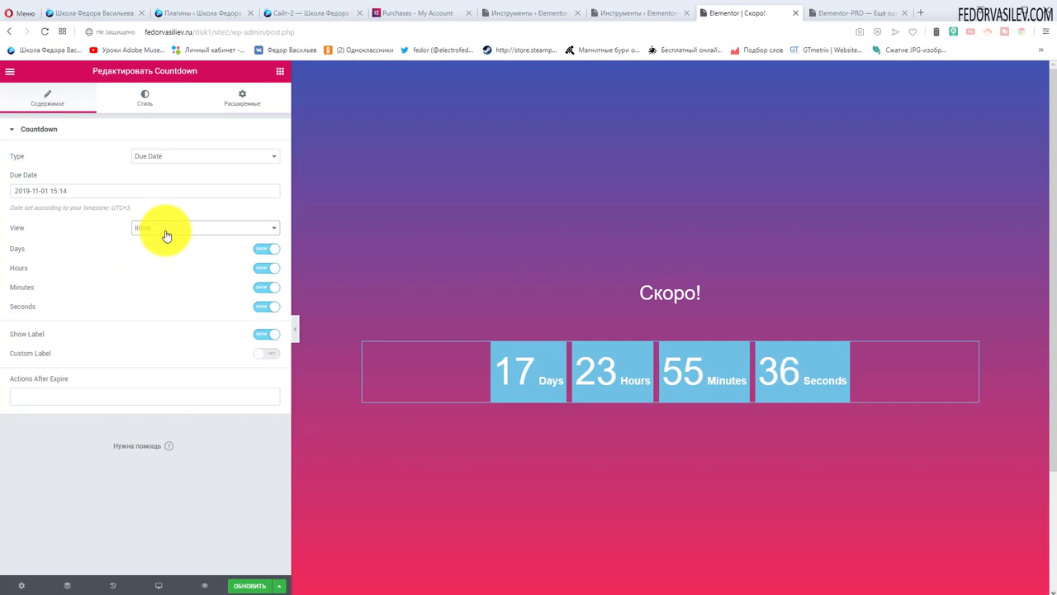
left_click(163, 239)
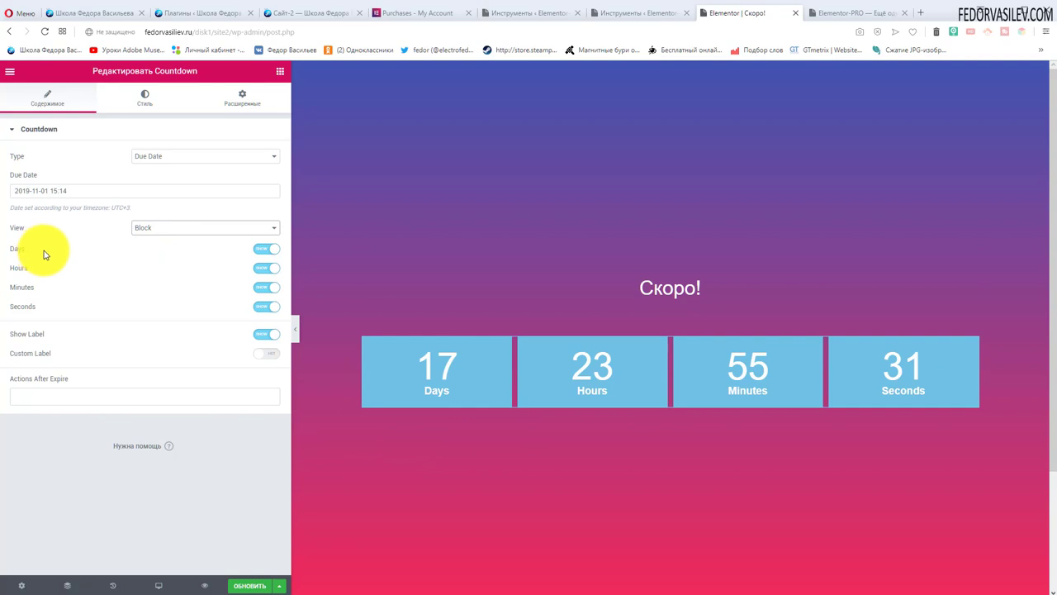
Step: Try hiding the countdown's days and its labels, turning each of them back on
left_click(258, 249)
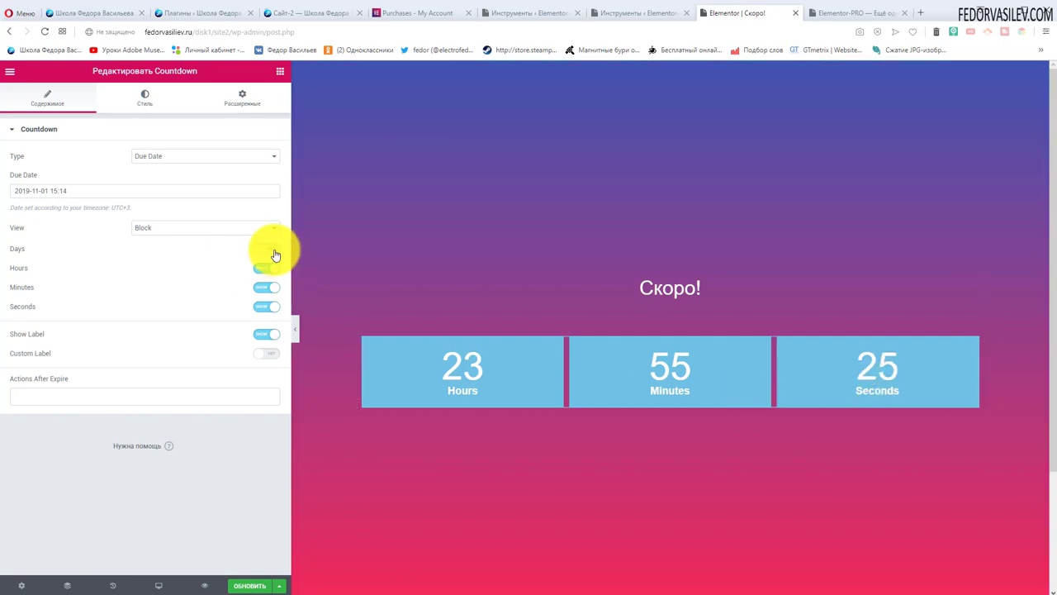
left_click(273, 249)
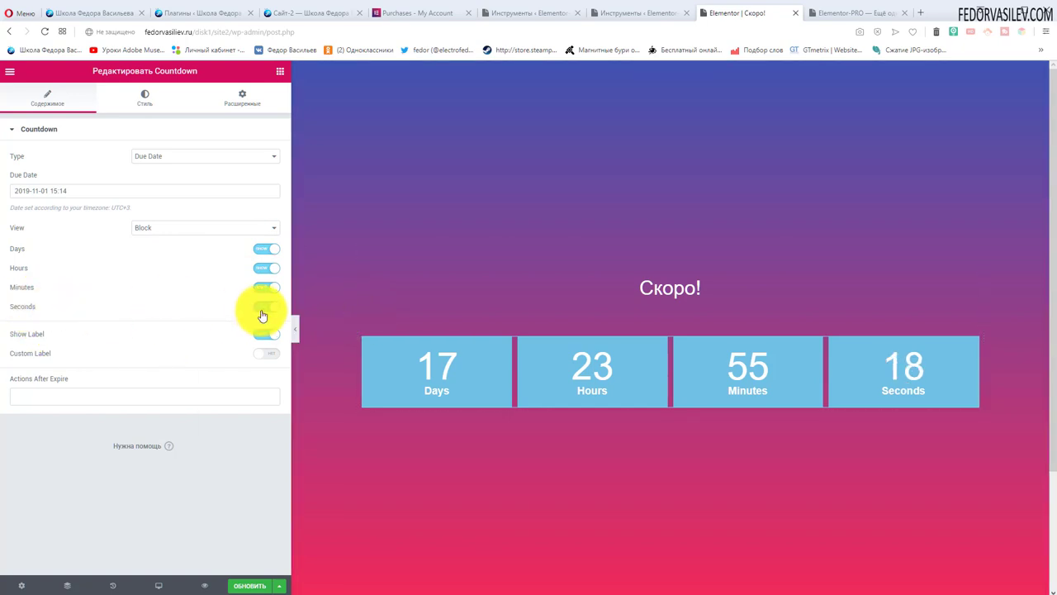
left_click(23, 338)
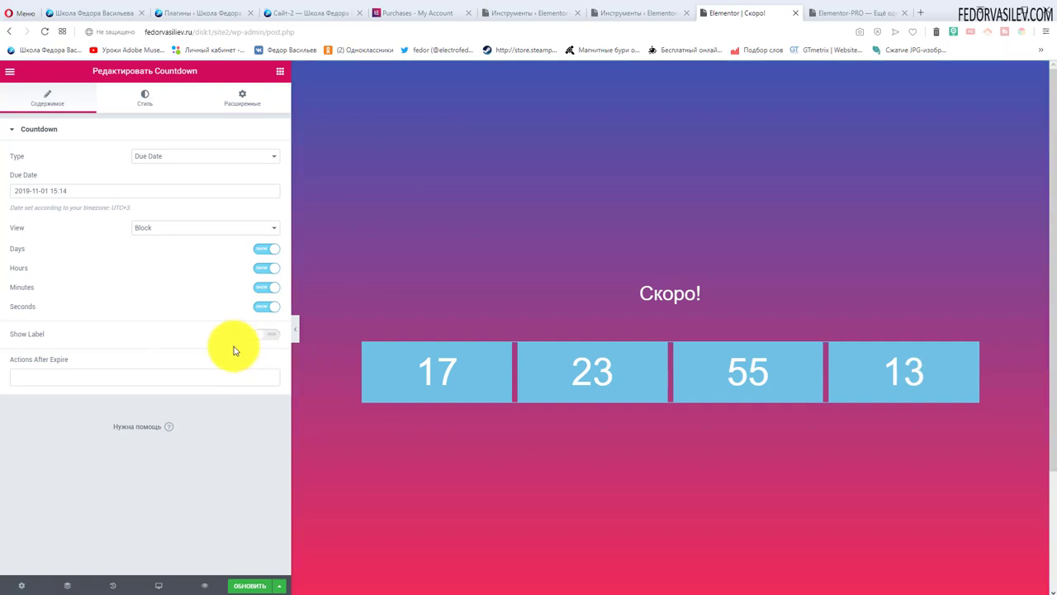
left_click(267, 336)
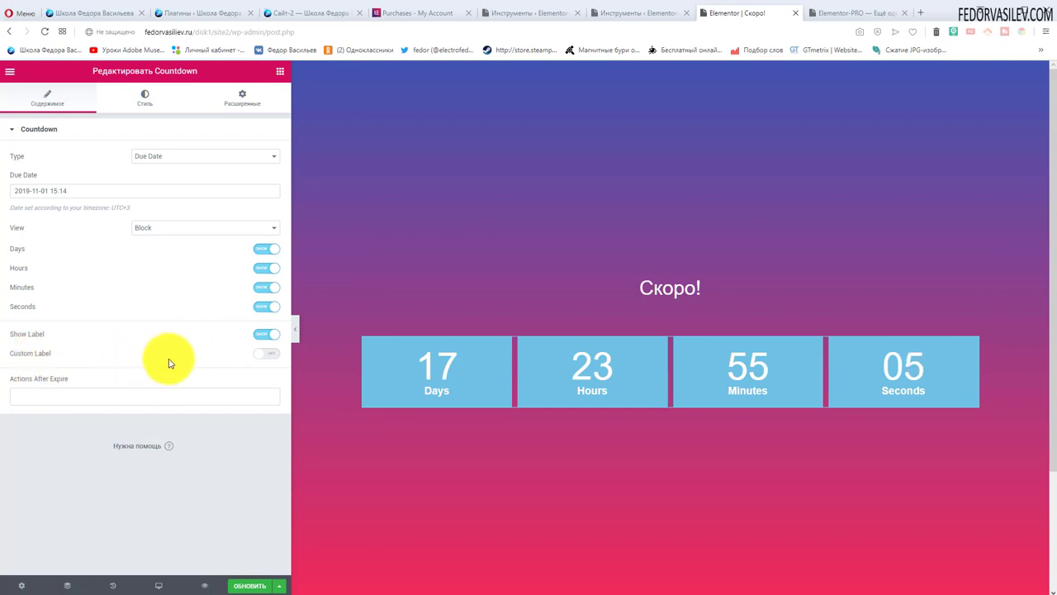
Step: Enable custom labels for the countdown and rename them Дни, Часы, Минуты and Секунды
left_click(266, 353)
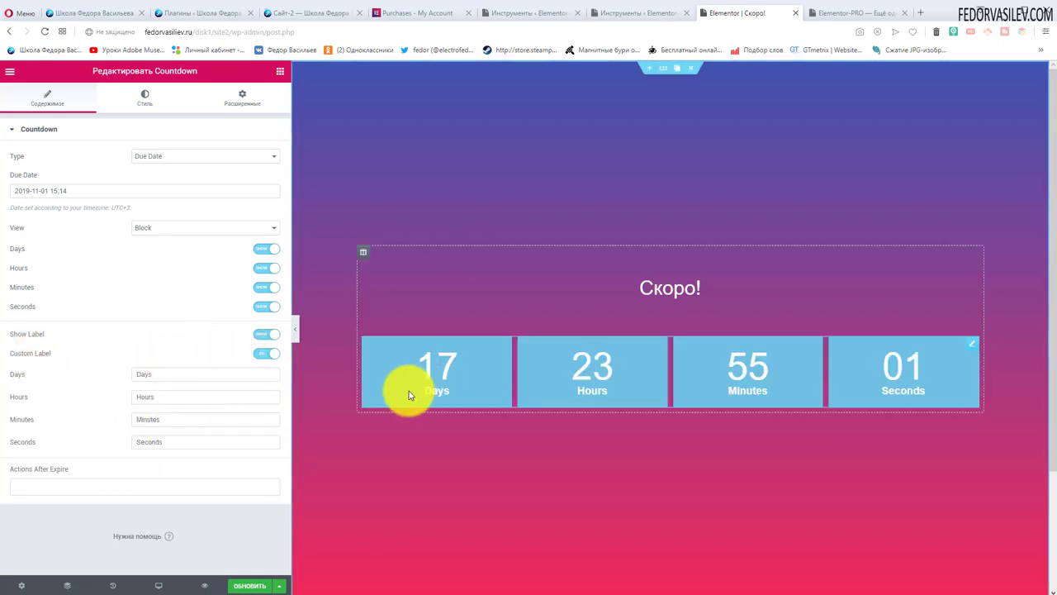
double_click(173, 375)
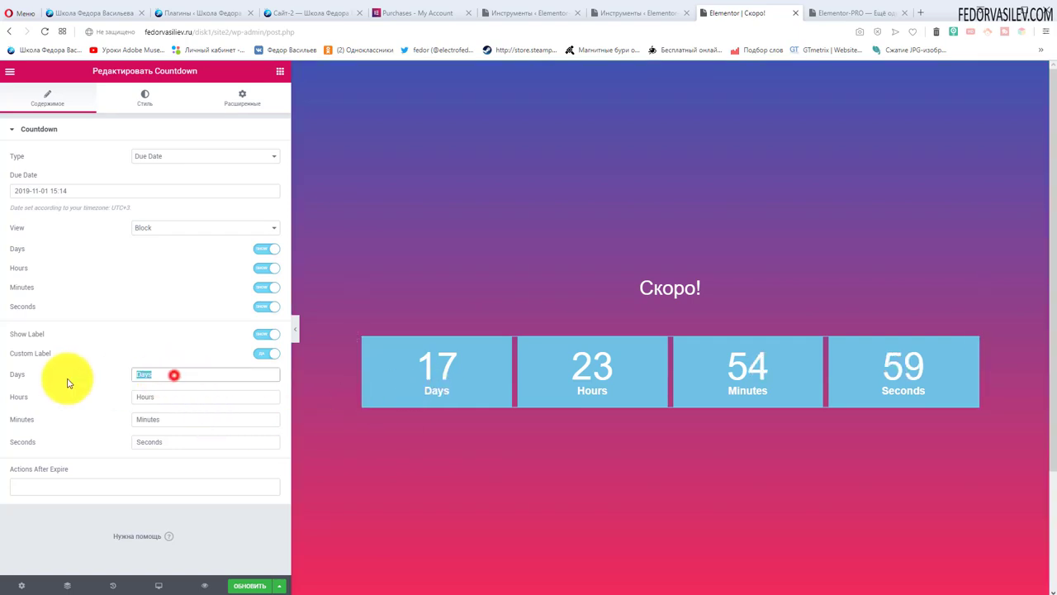
type("Дни")
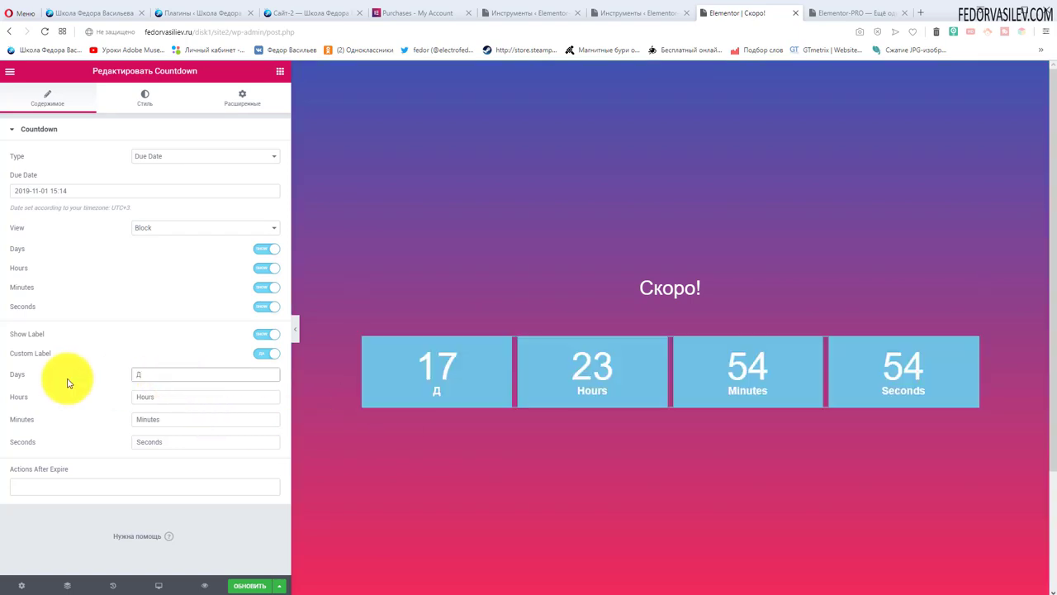
double_click(157, 395)
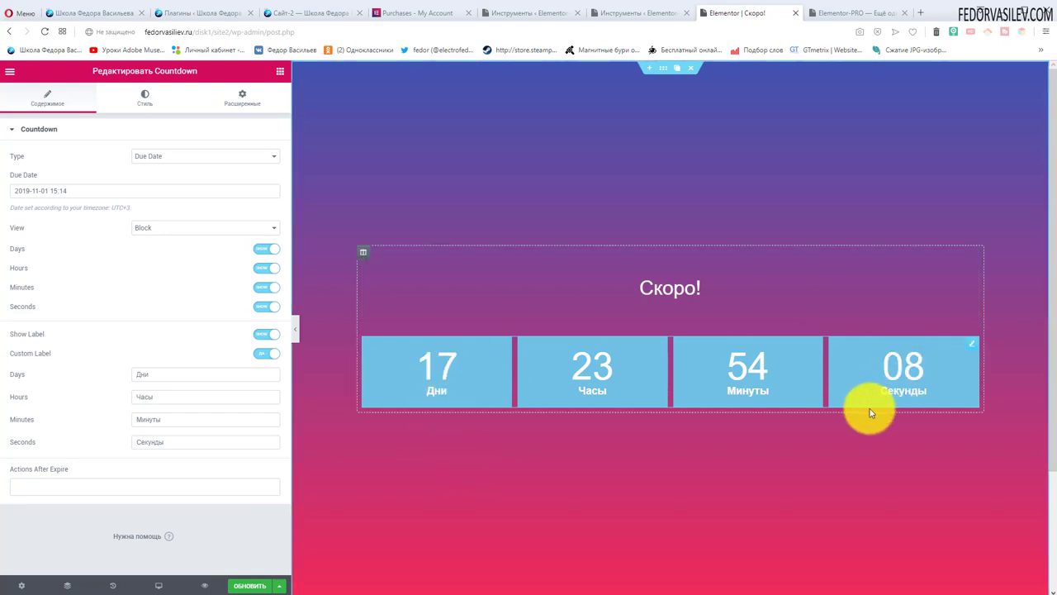
Step: Try Redirect and then Hide as the countdown's action after expiry, removing each one
left_click(52, 490)
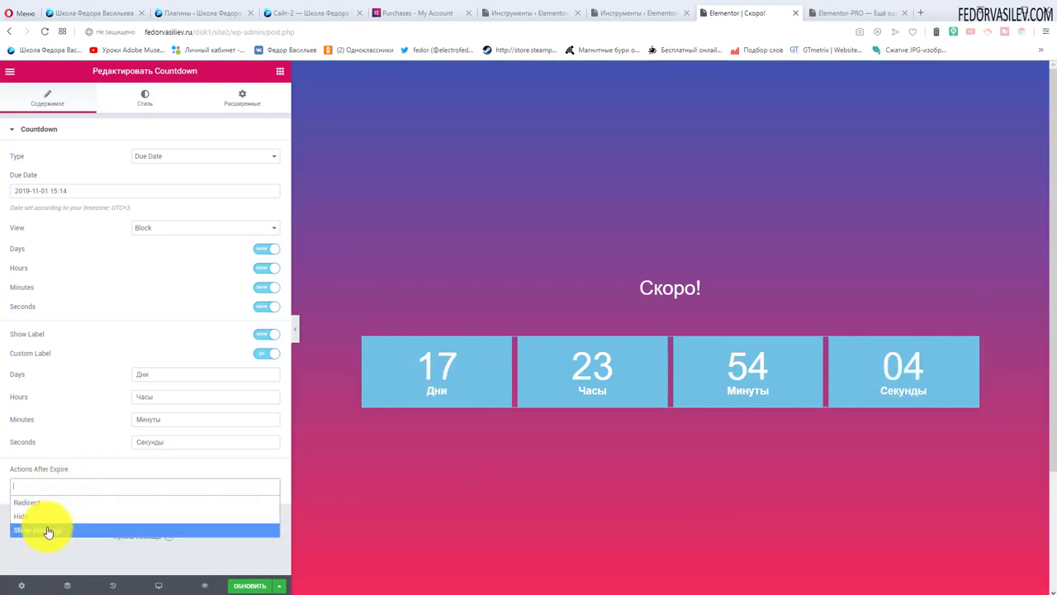
left_click(32, 503)
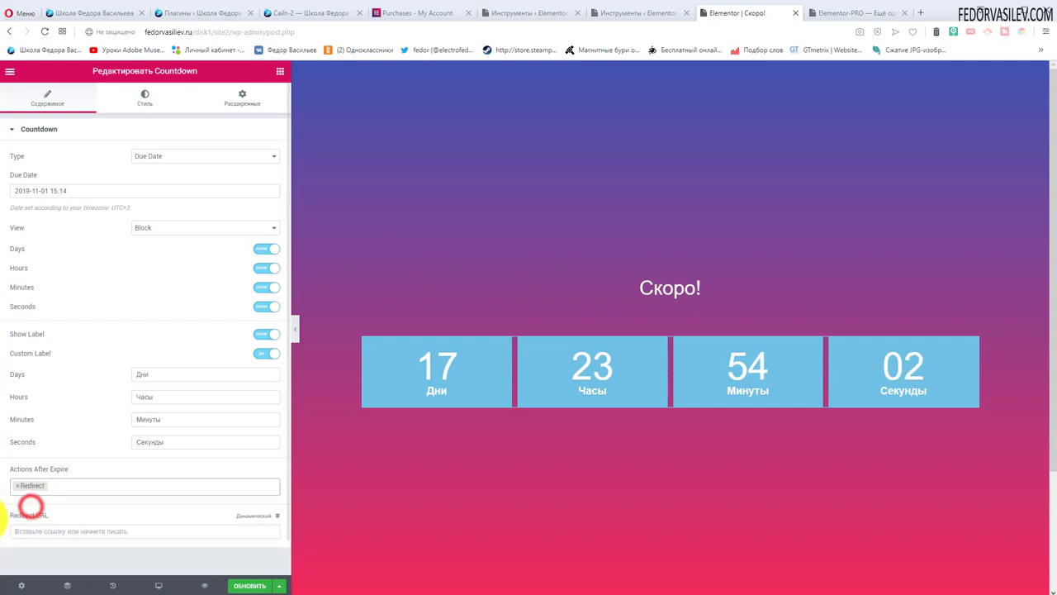
scroll(33, 488, "down", 1)
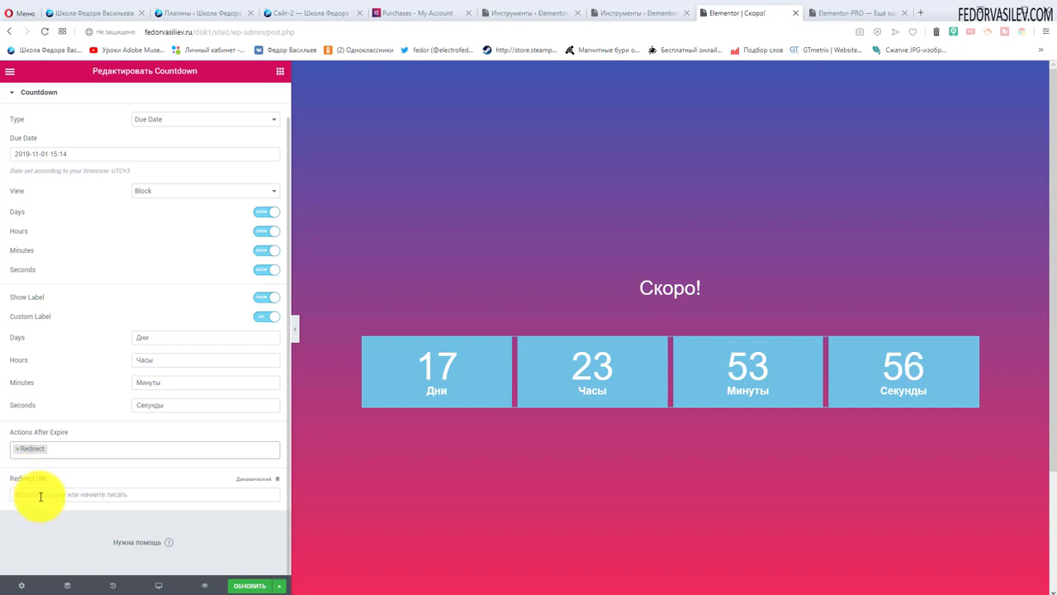
left_click(84, 496)
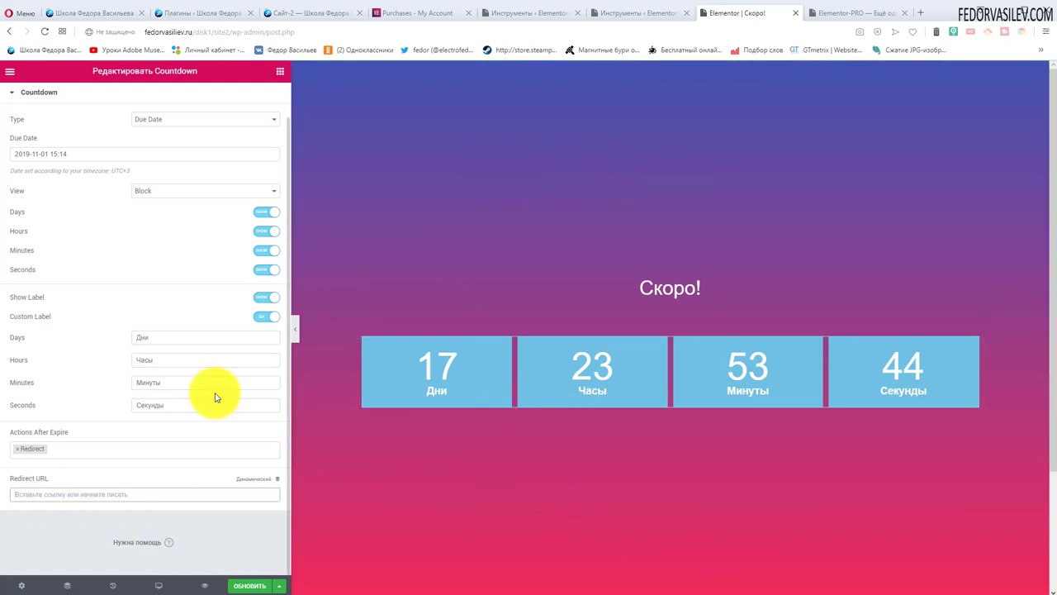
left_click(18, 450)
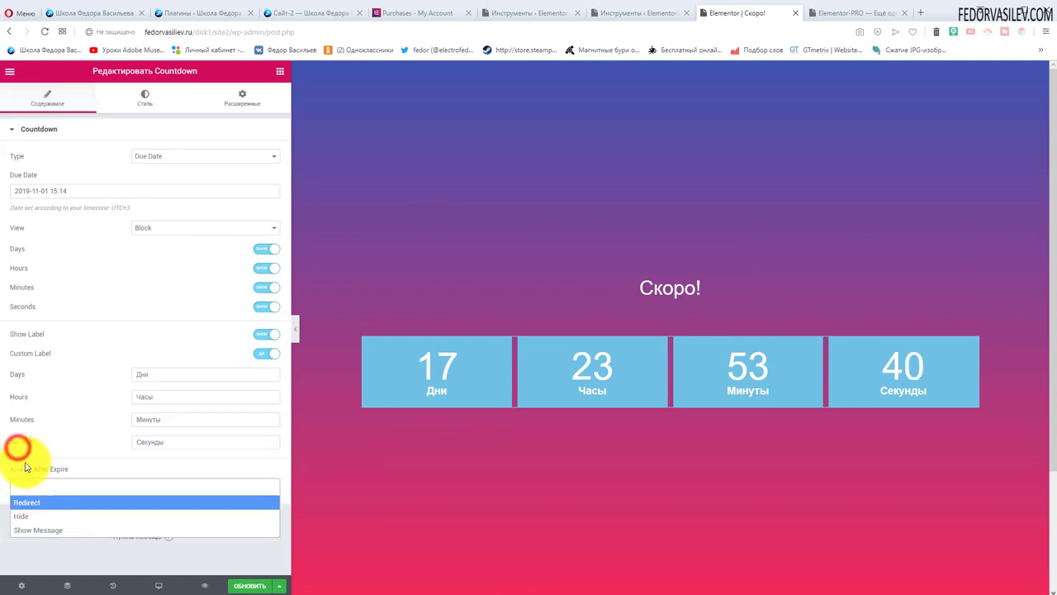
left_click(47, 516)
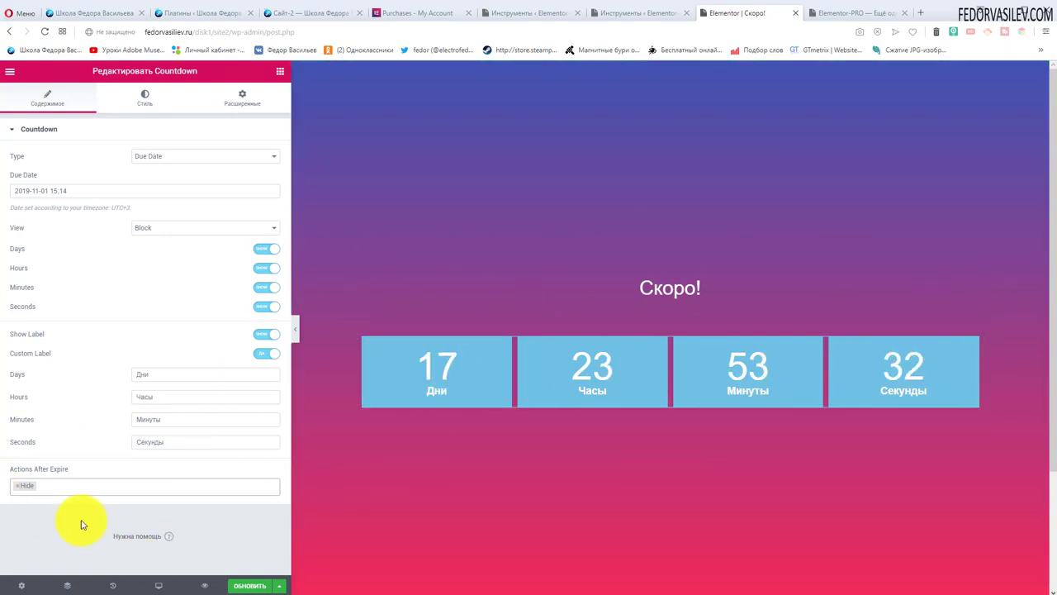
left_click(18, 491)
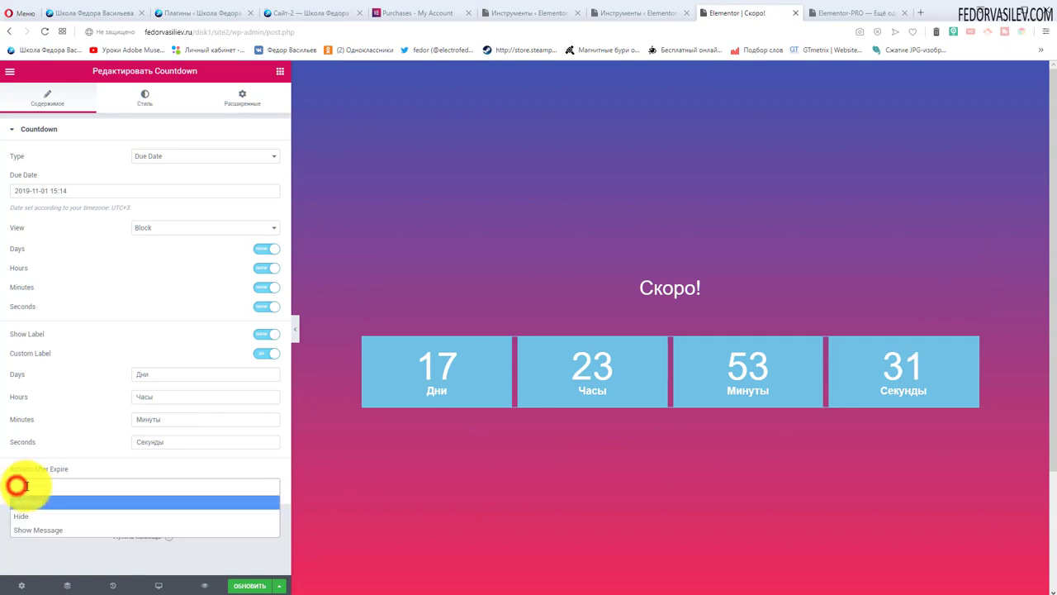
Step: Try the Show Message action after expiry with a short test message for the countdown
left_click(31, 532)
scroll(190, 289, "down", 1)
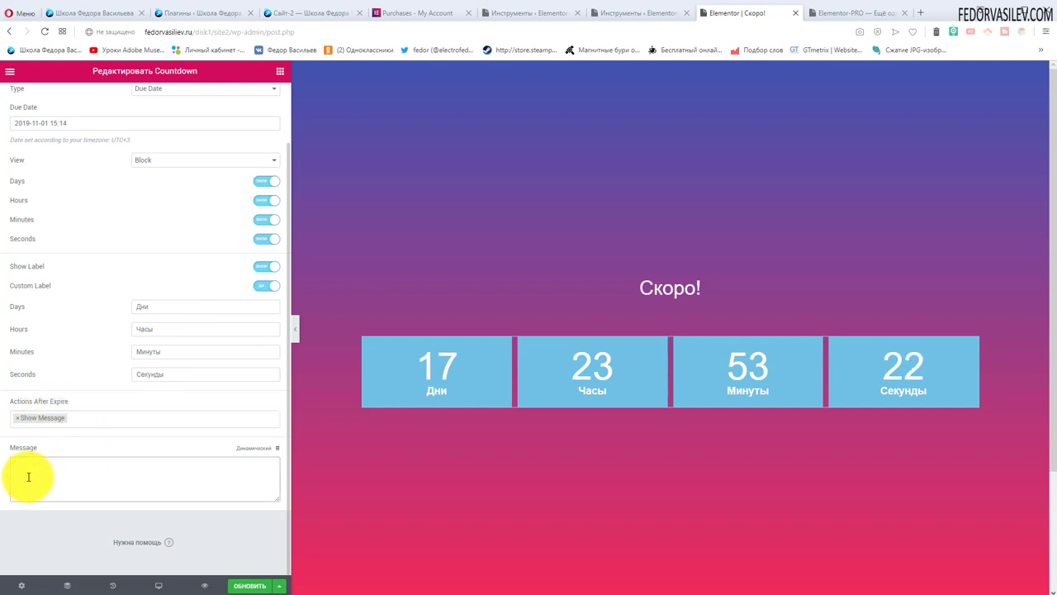
type("ысмсвмсм")
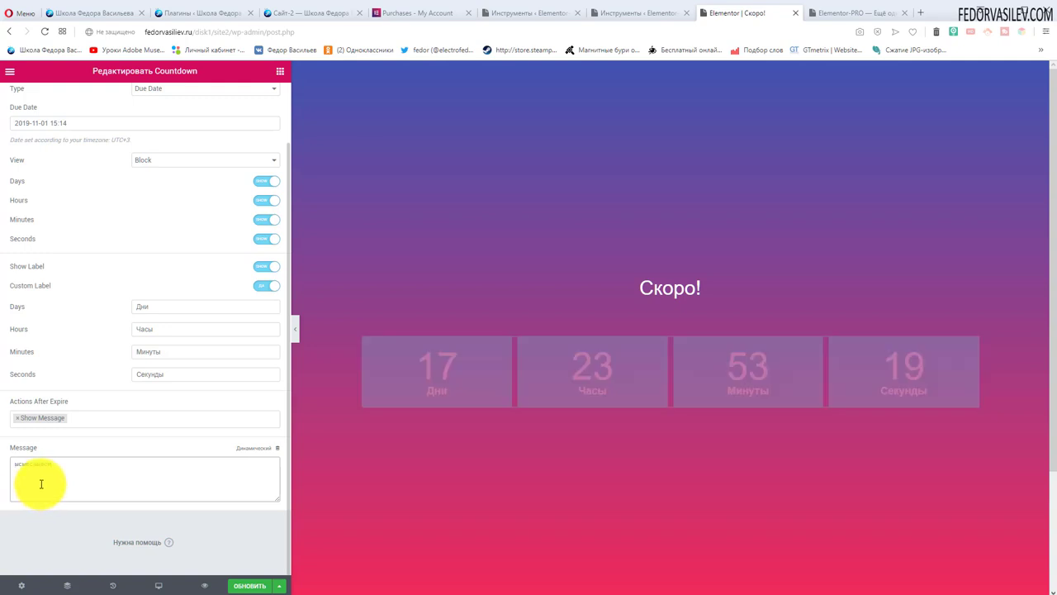
double_click(66, 473)
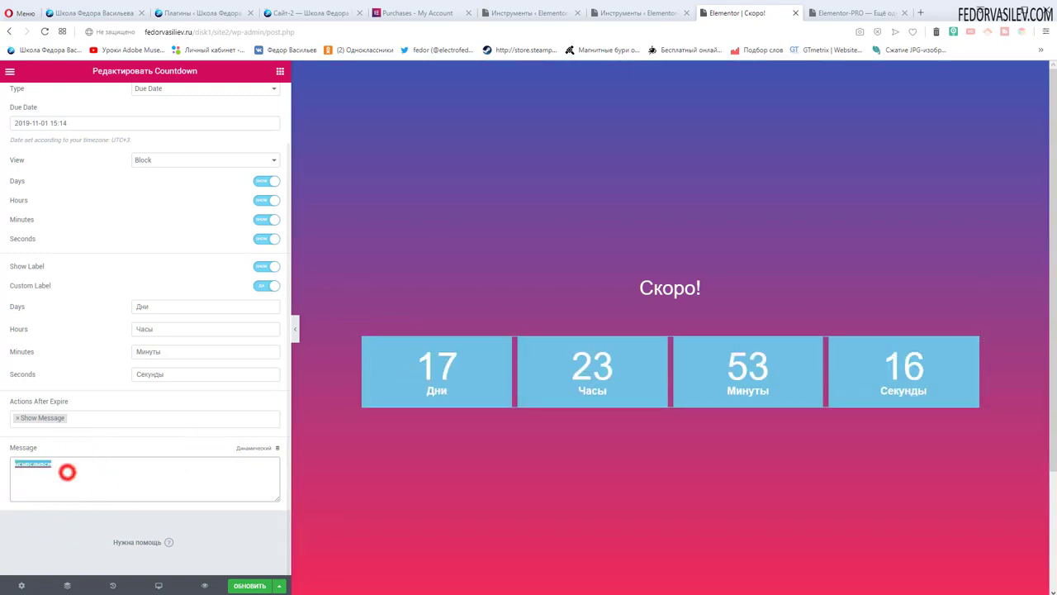
Step: Replace the Show Message action with Hide as the countdown's action after expiry
left_click(17, 421)
left_click(23, 514)
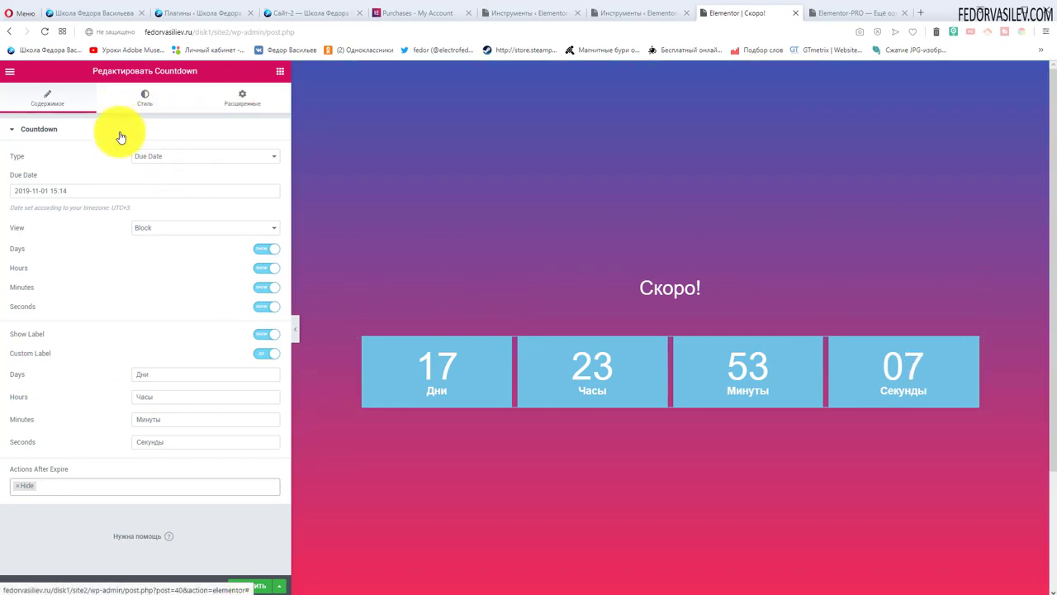
Step: Make the background color of the countdown boxes fully transparent
left_click(145, 100)
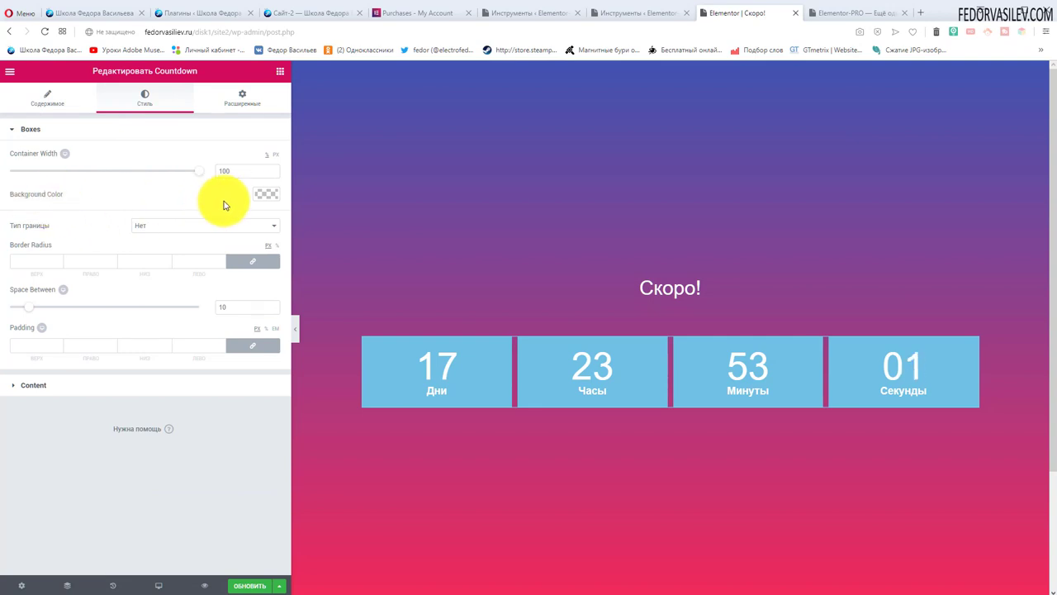
left_click(266, 193)
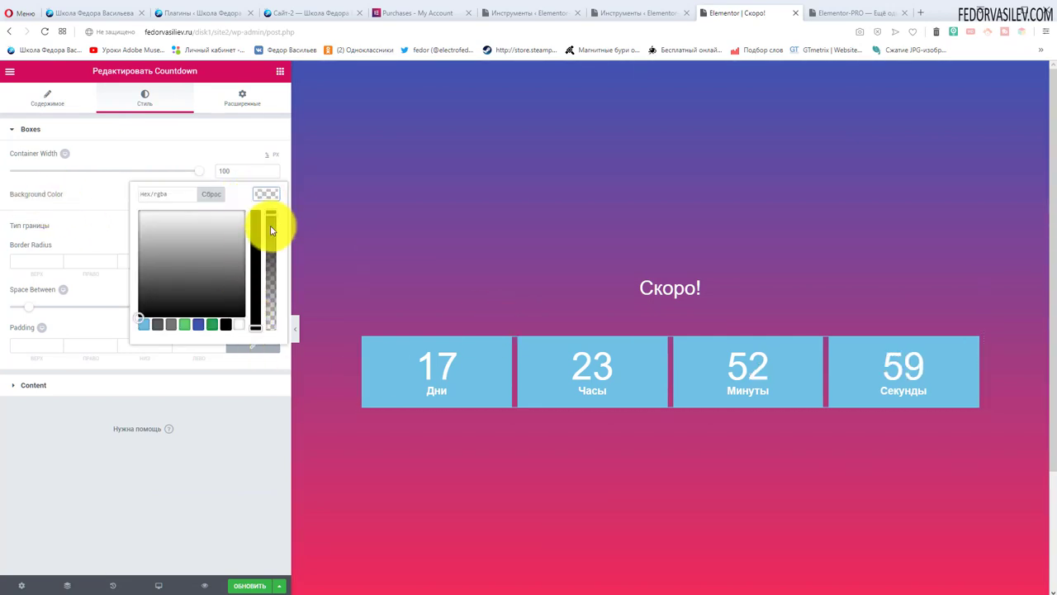
left_click_drag(272, 215, 276, 336)
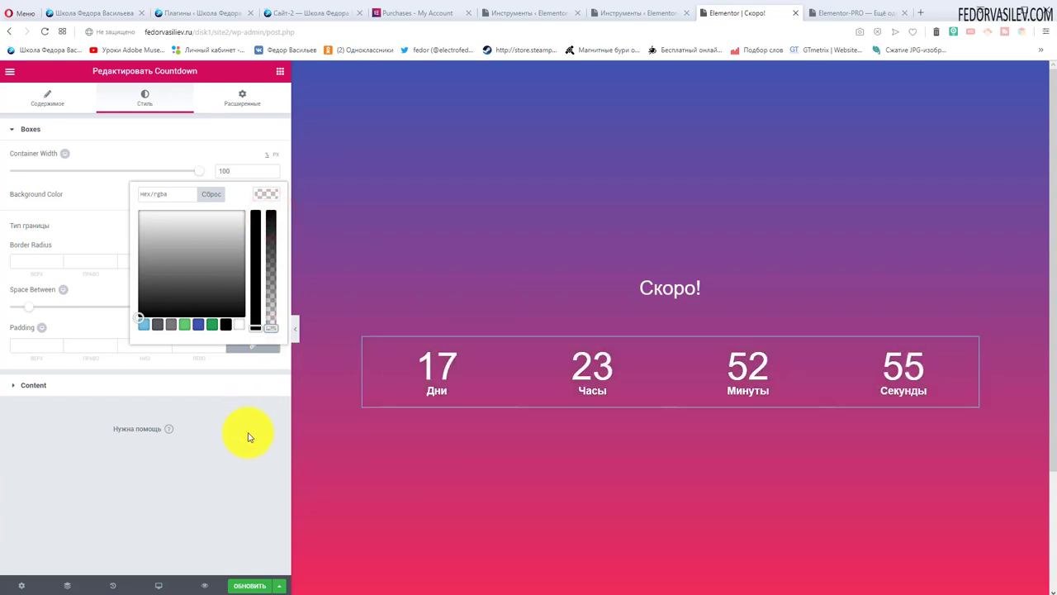
left_click(170, 150)
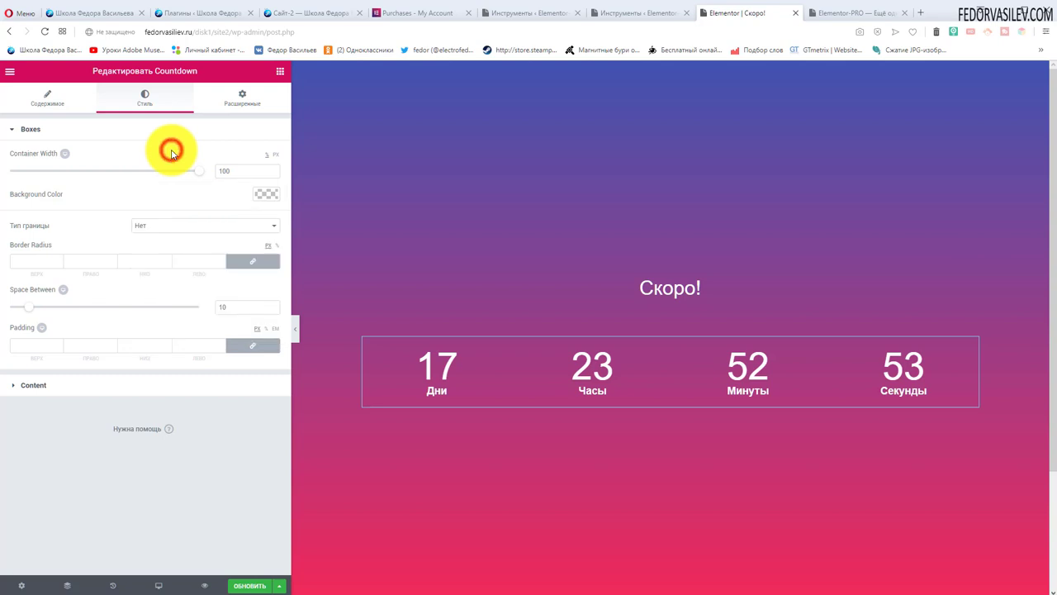
Step: Give the countdown boxes a dotted border (Точечный пунктир) in white
left_click(204, 227)
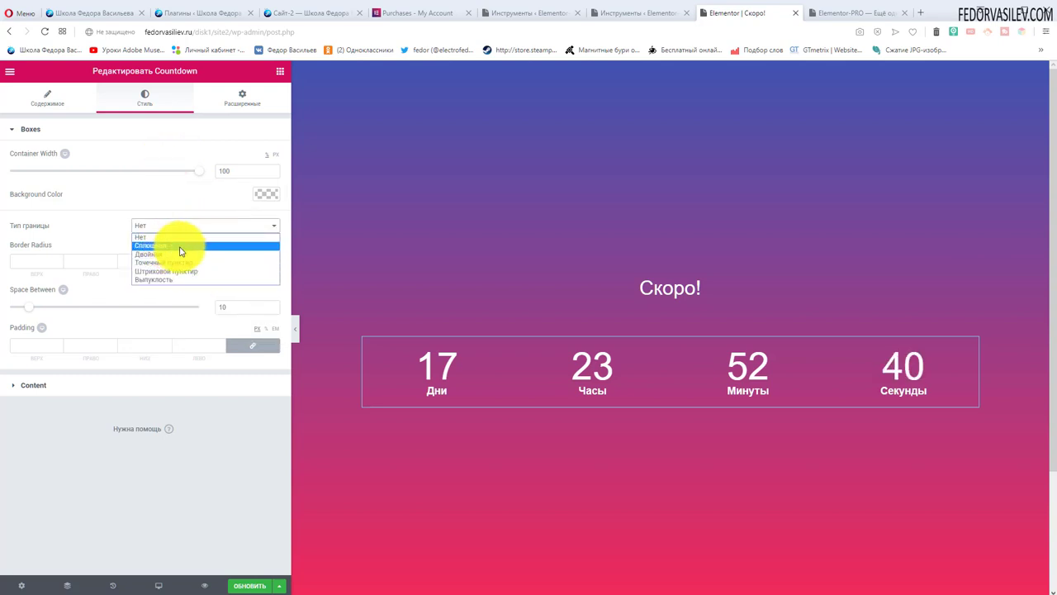
left_click(175, 262)
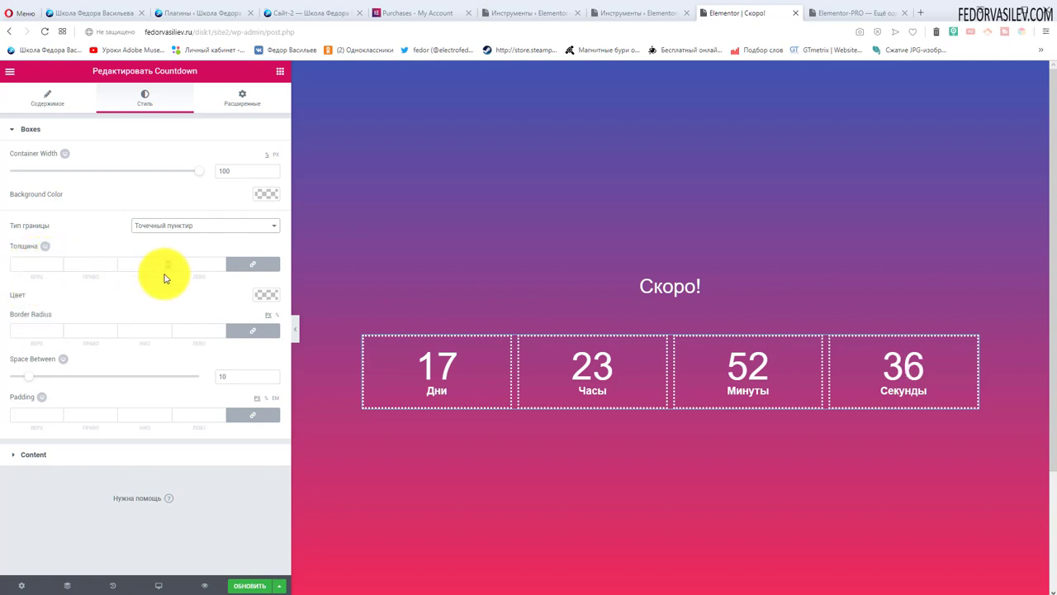
left_click(265, 294)
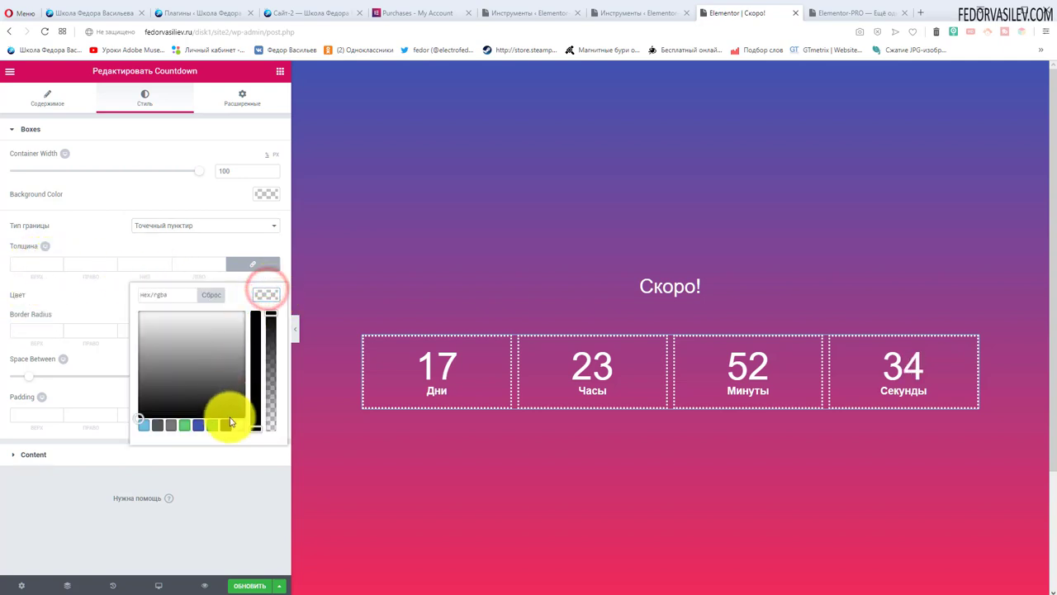
left_click(201, 426)
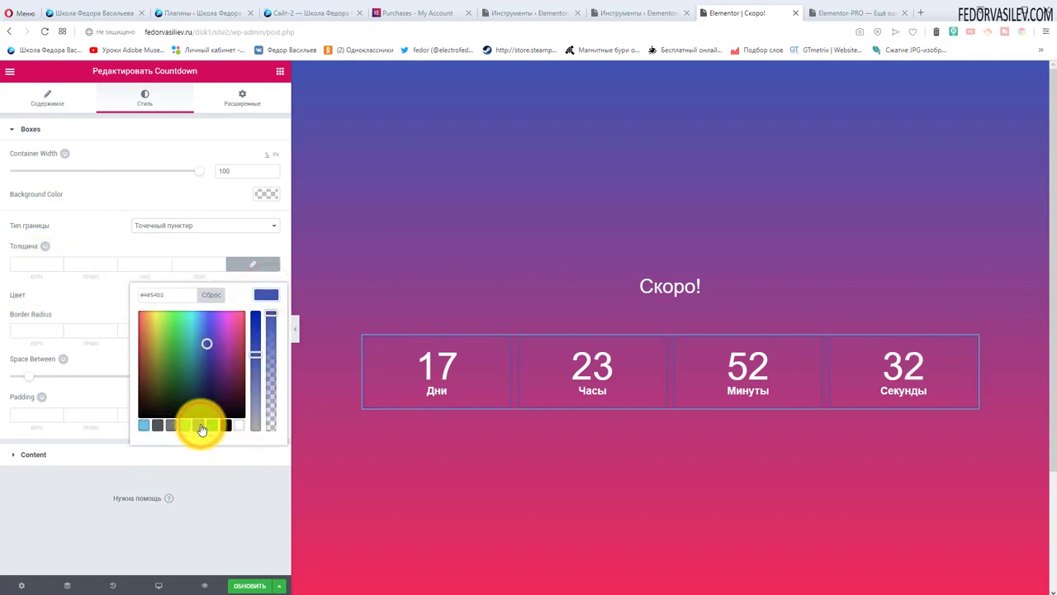
left_click(237, 425)
left_click(101, 311)
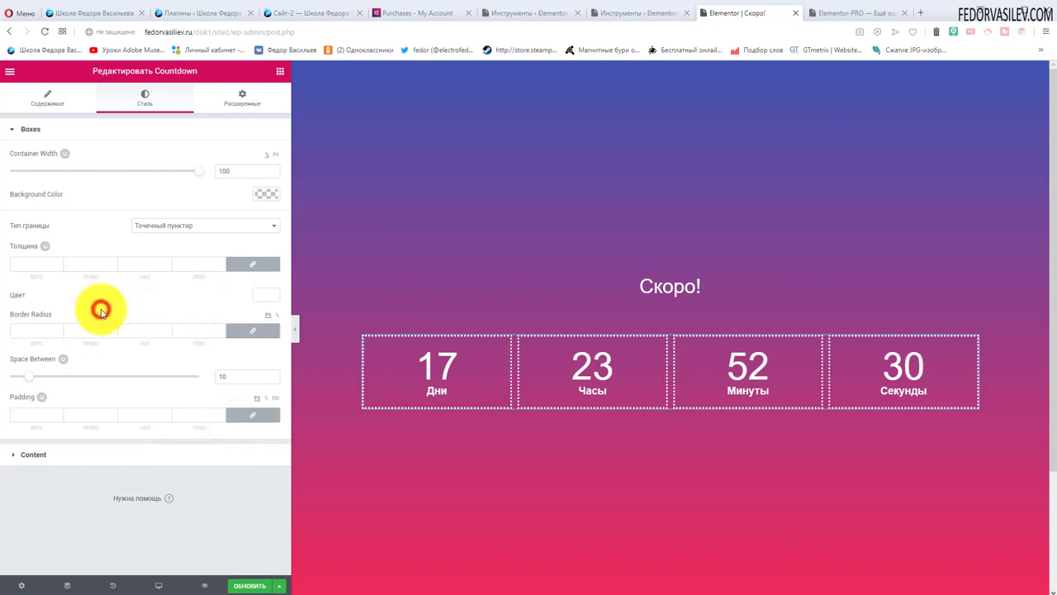
Step: Try a wide gap of 64 between the countdown boxes, settling on a spacing of 16
left_click_drag(29, 376, 130, 396)
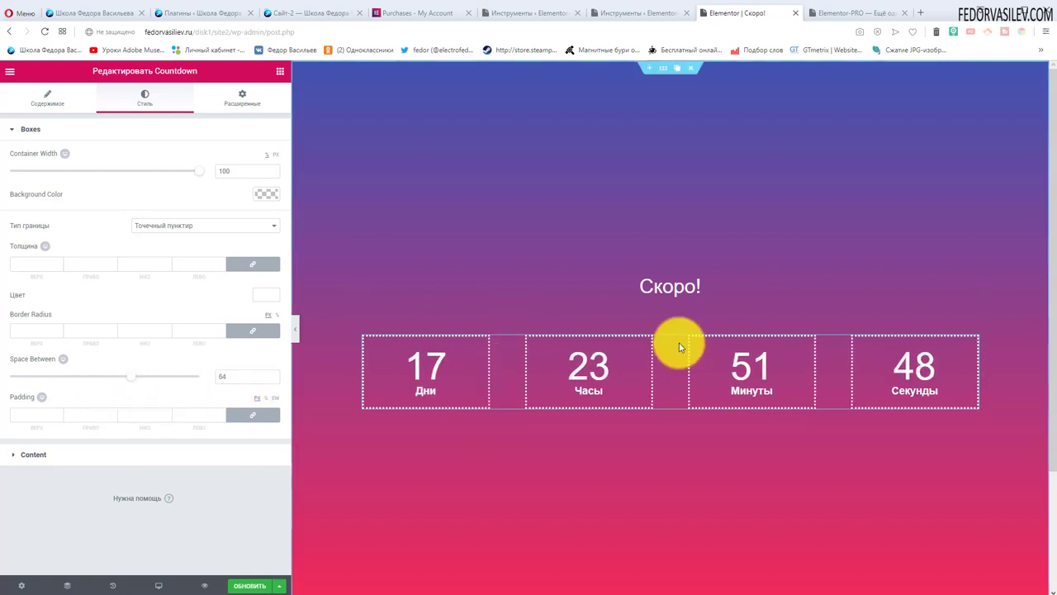
left_click_drag(130, 376, 40, 371)
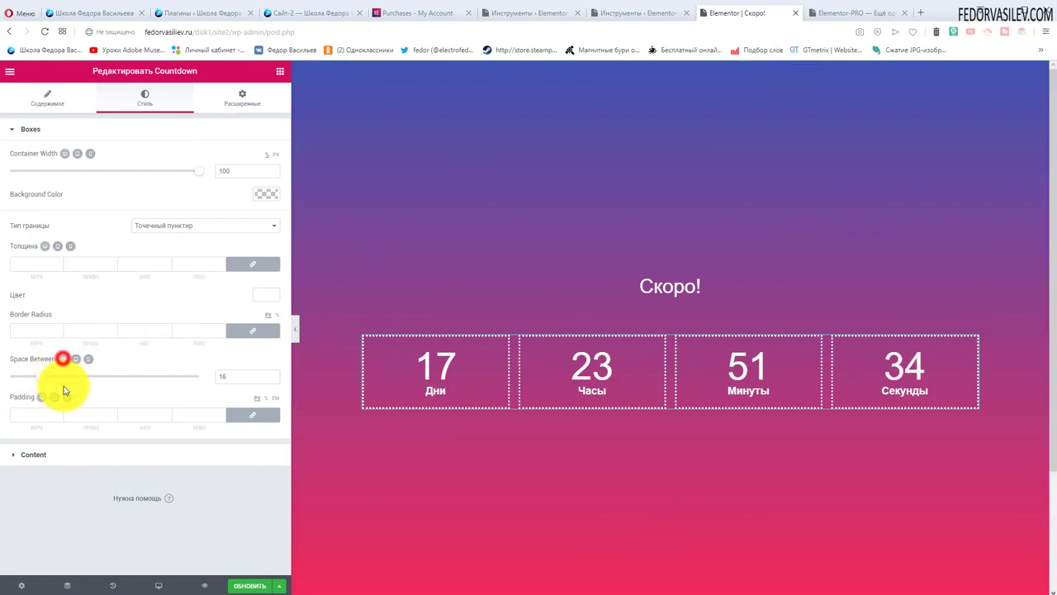
Step: Check the countdown's tablet layout and set the mobile space between boxes to 0, returning to the desktop view
left_click(77, 362)
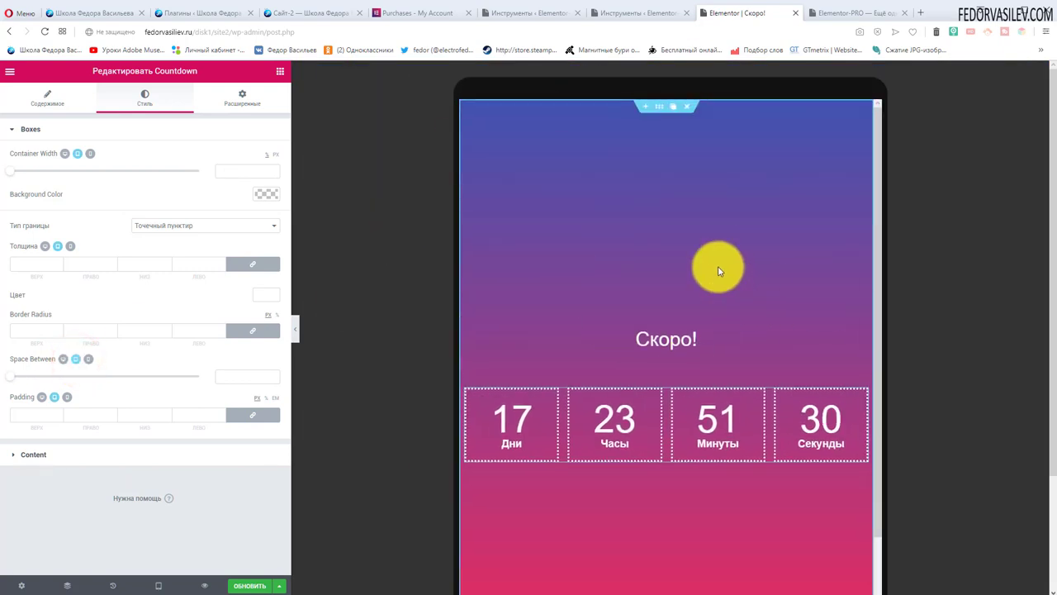
scroll(722, 281, "down", 2)
scroll(884, 111, "up", 2)
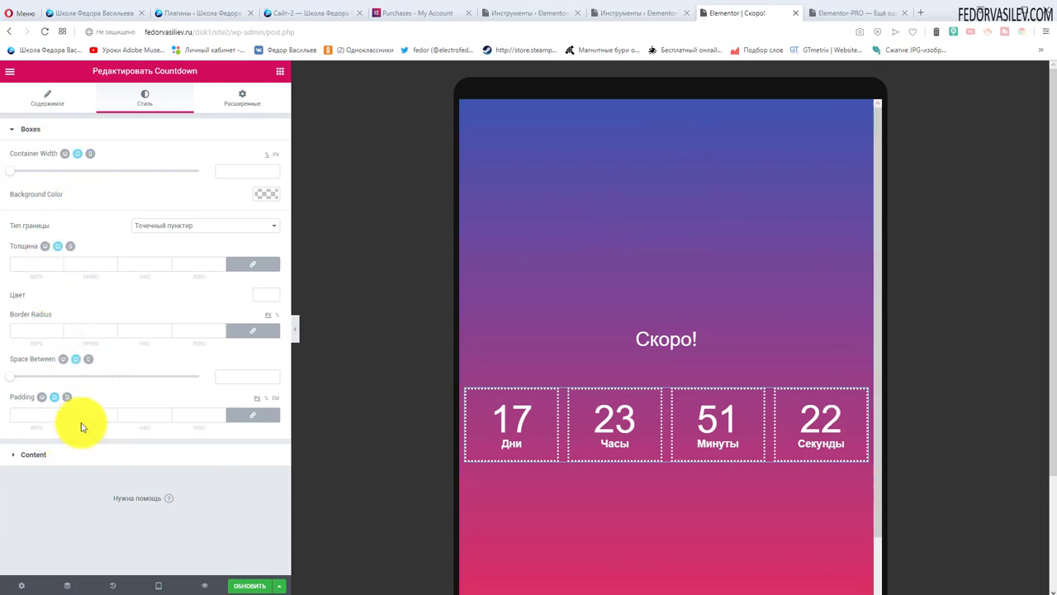
left_click(88, 359)
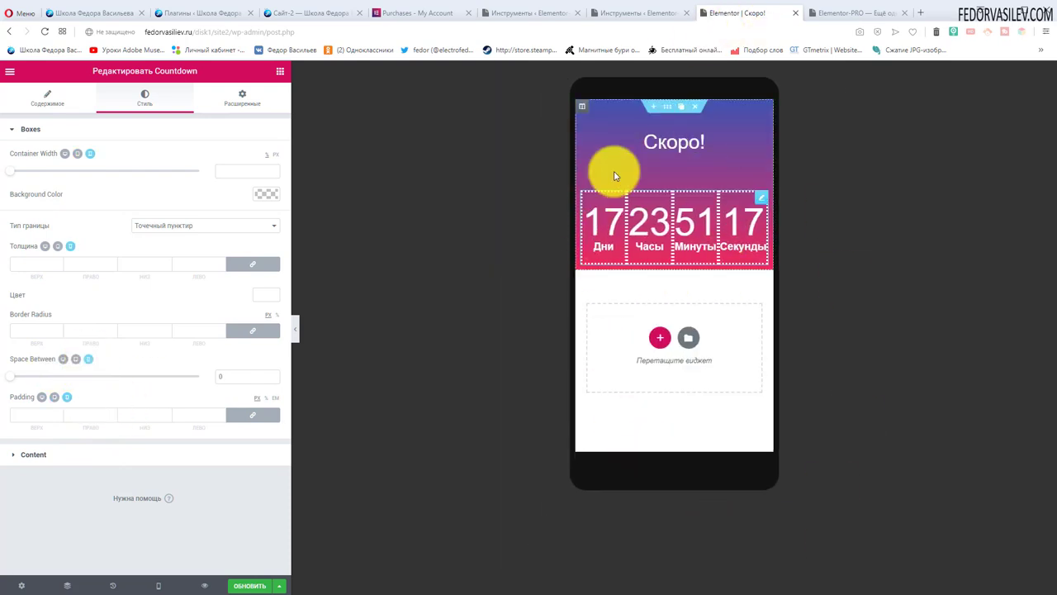
left_click(63, 360)
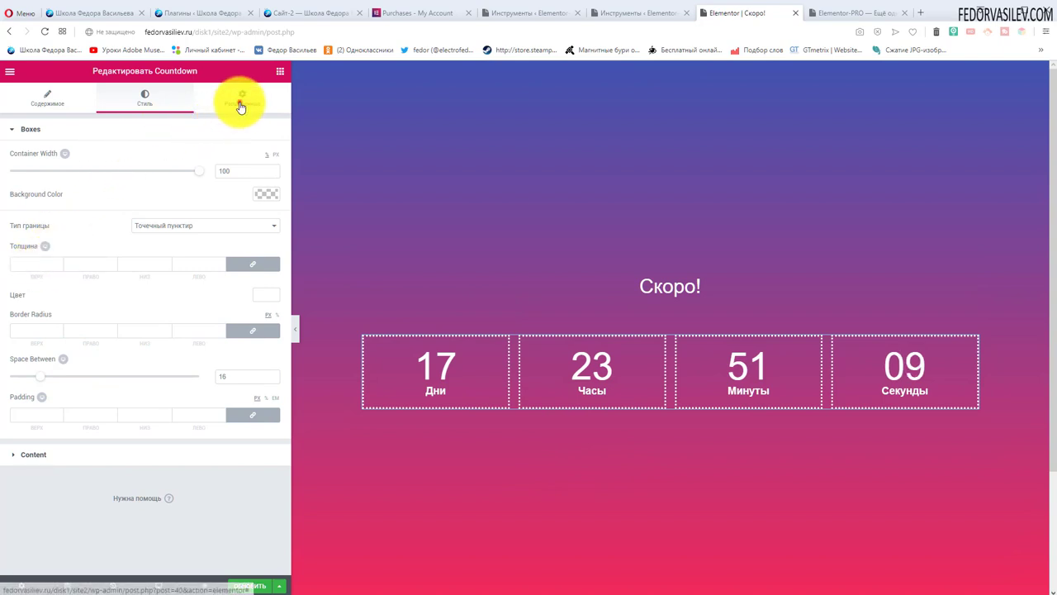
left_click(240, 99)
left_click(145, 99)
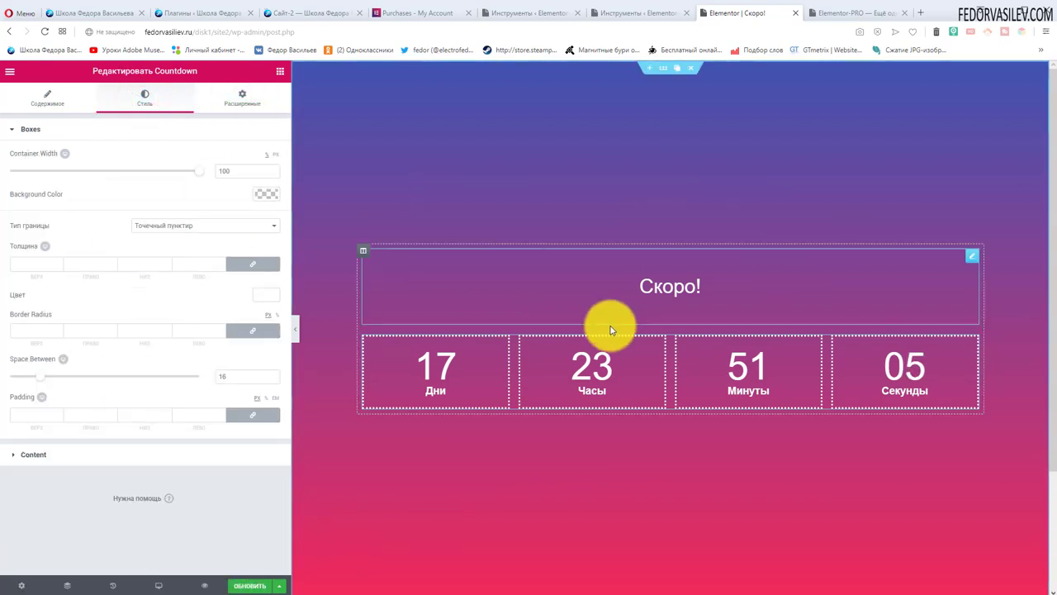
Step: Update the Скоро! template and exit the editor to its WordPress dashboard page
left_click(251, 587)
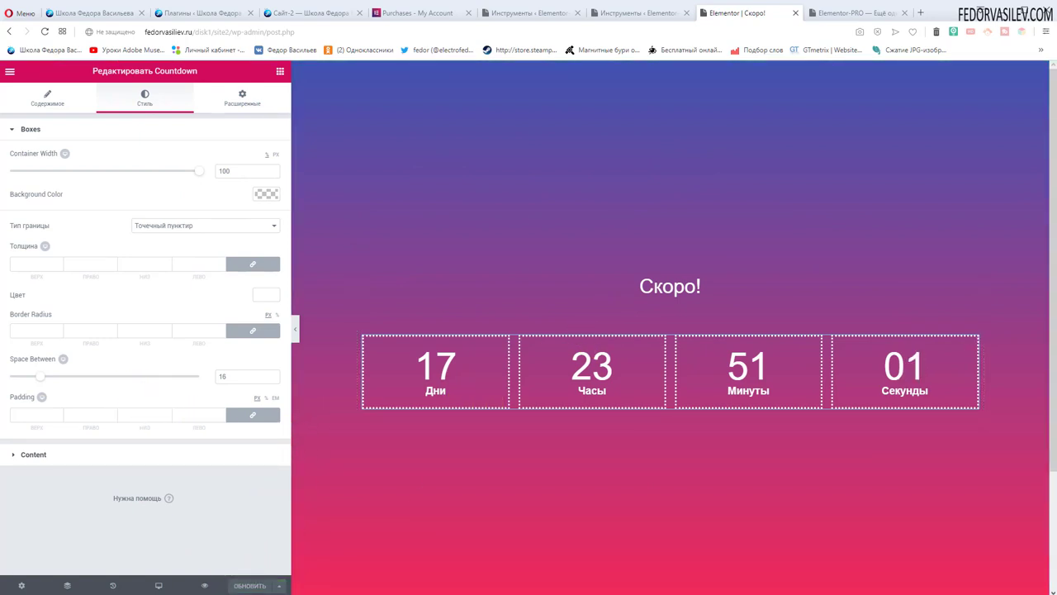
left_click(10, 76)
left_click(66, 359)
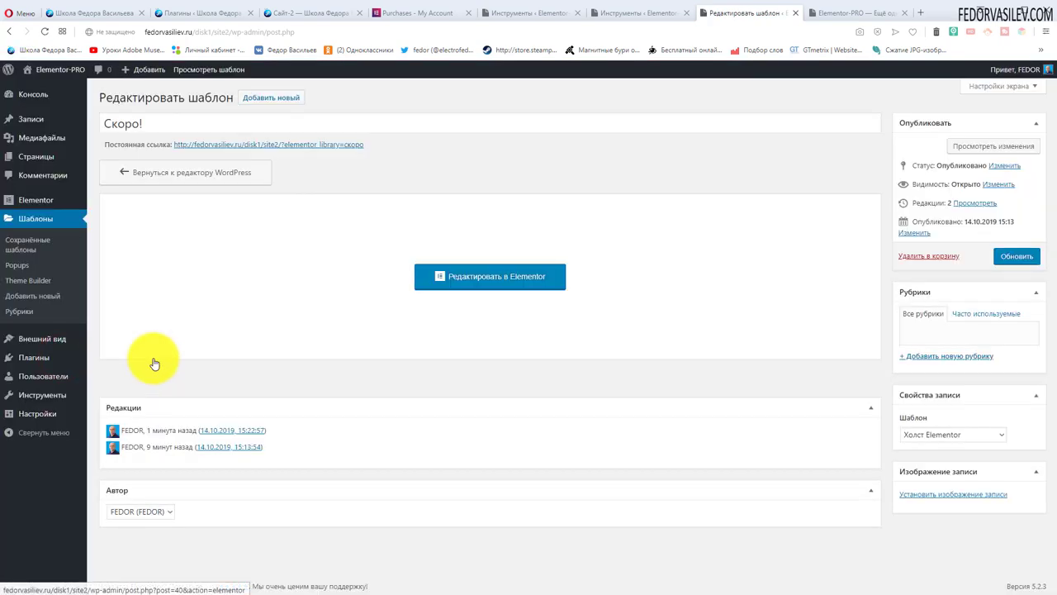
Step: Open the maintenance mode settings (Режим обслуживания) in Elementor's tools and choose Скоро! as the template
mouse_move(51, 343)
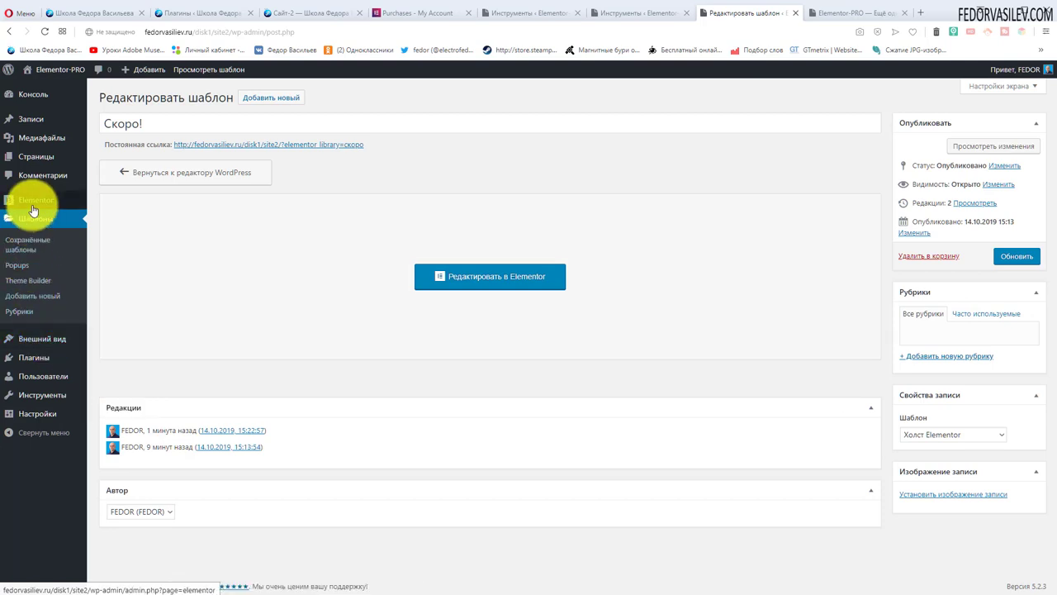
mouse_move(28, 201)
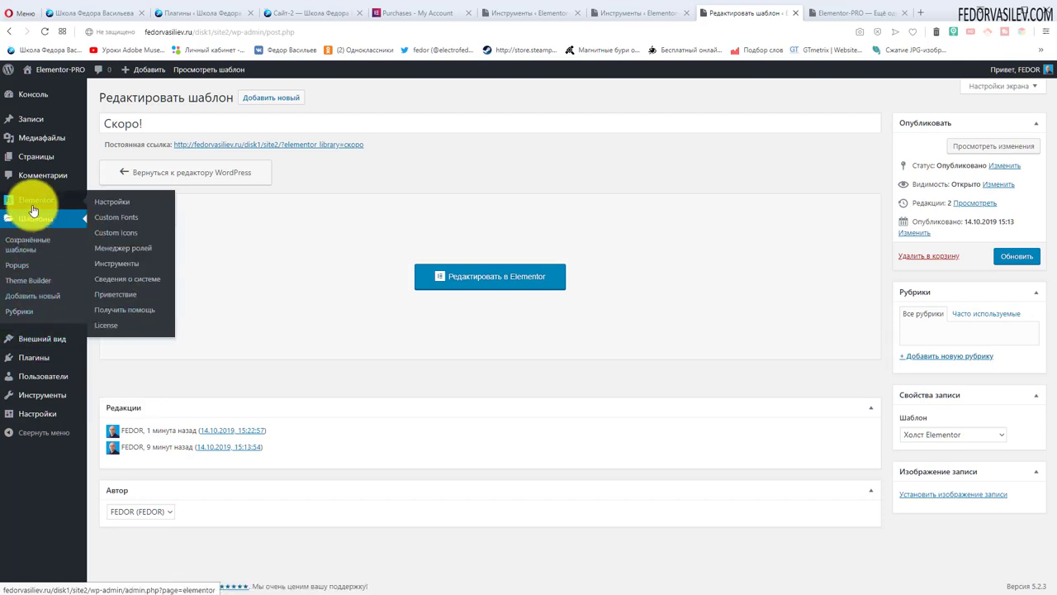
left_click(107, 270)
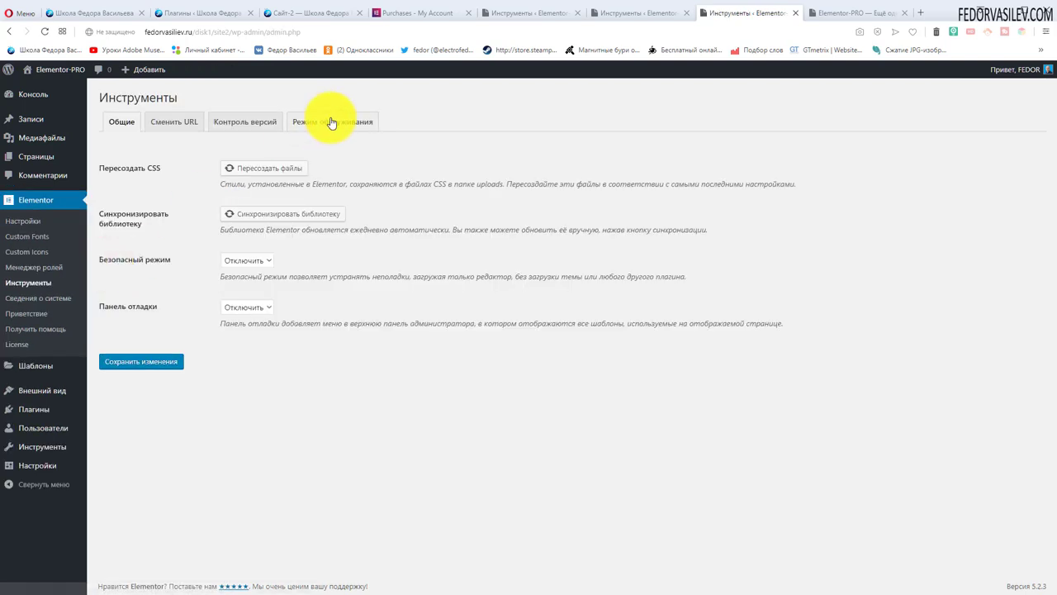
left_click(331, 122)
left_click(256, 290)
left_click(255, 290)
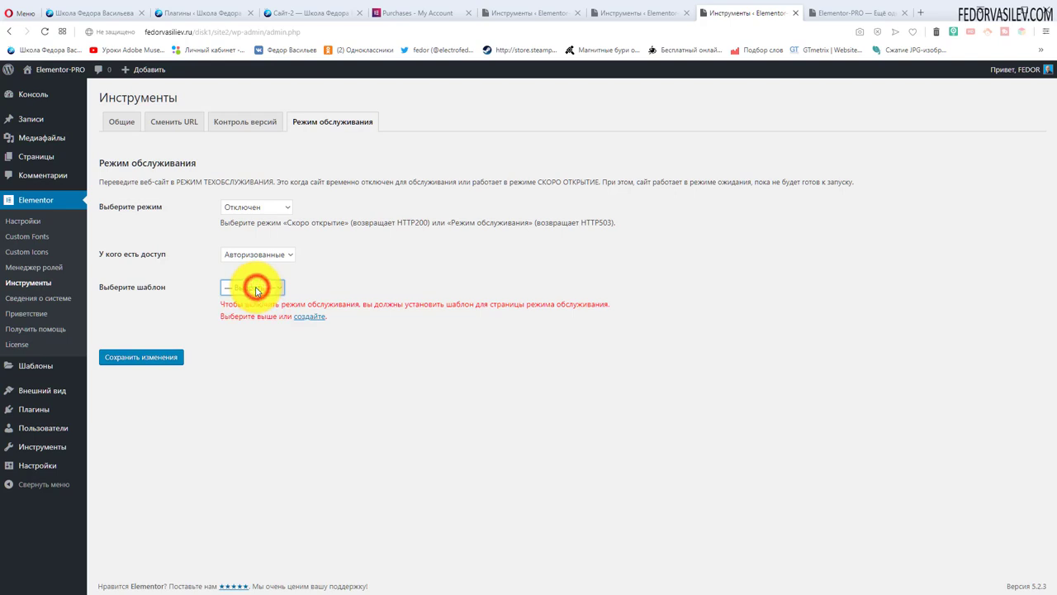
left_click(240, 288)
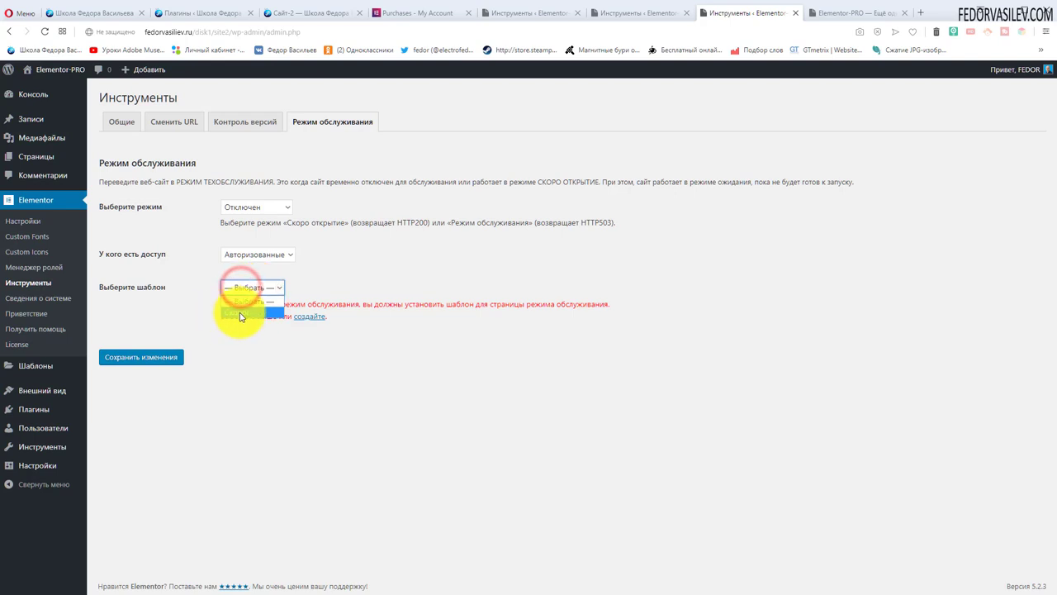
left_click(241, 315)
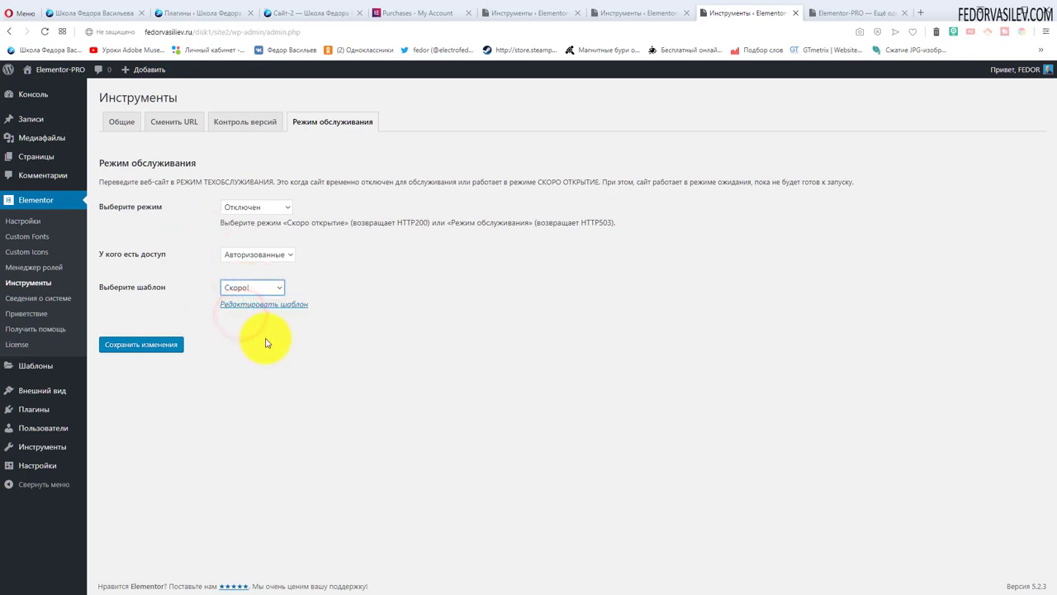
Step: Set the maintenance mode to Скоро открытие and save the changes
left_click(233, 208)
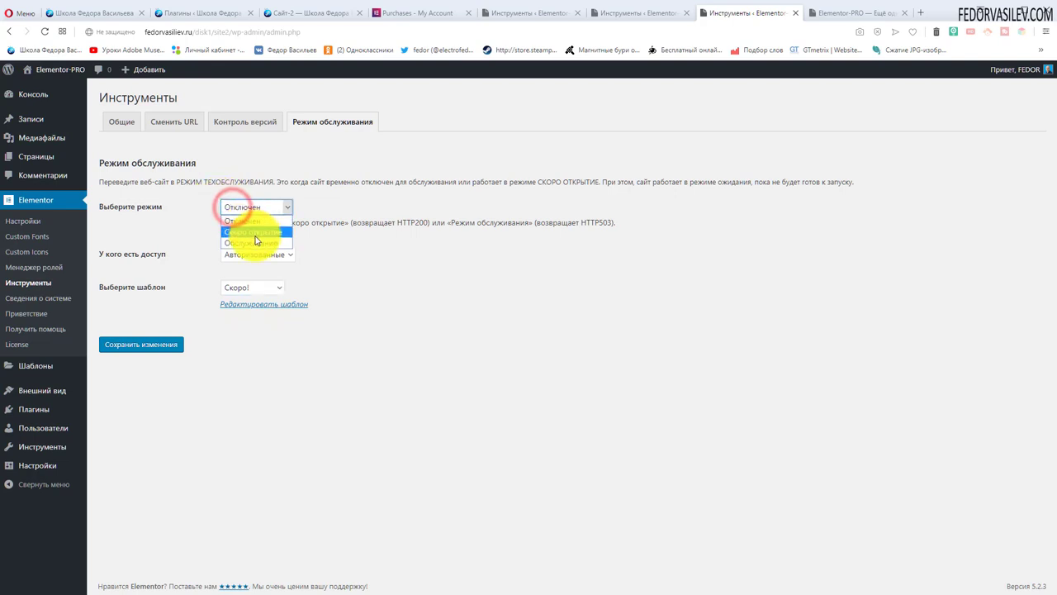
left_click(254, 233)
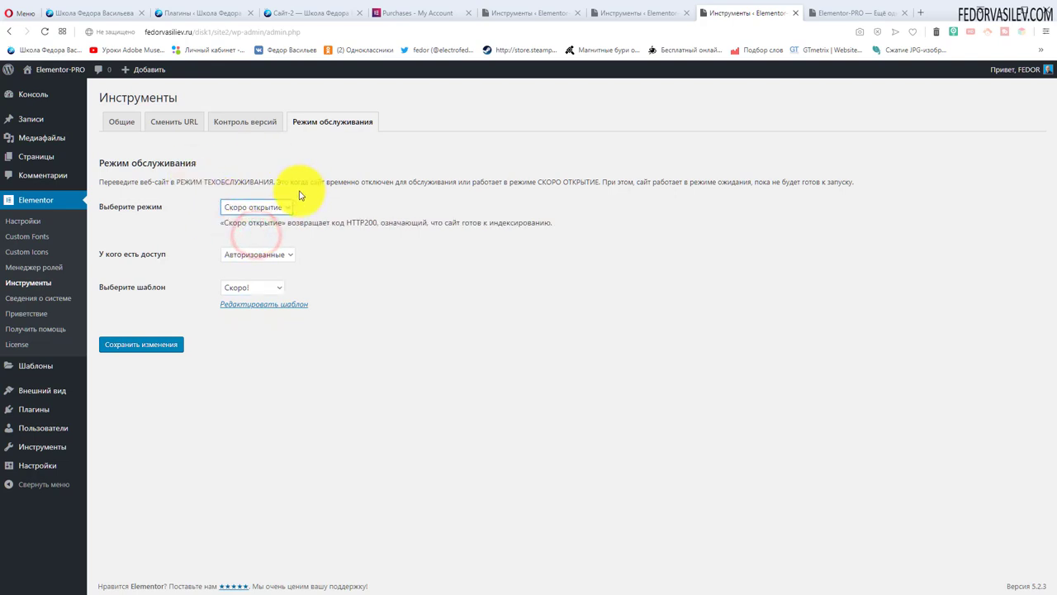
left_click(126, 349)
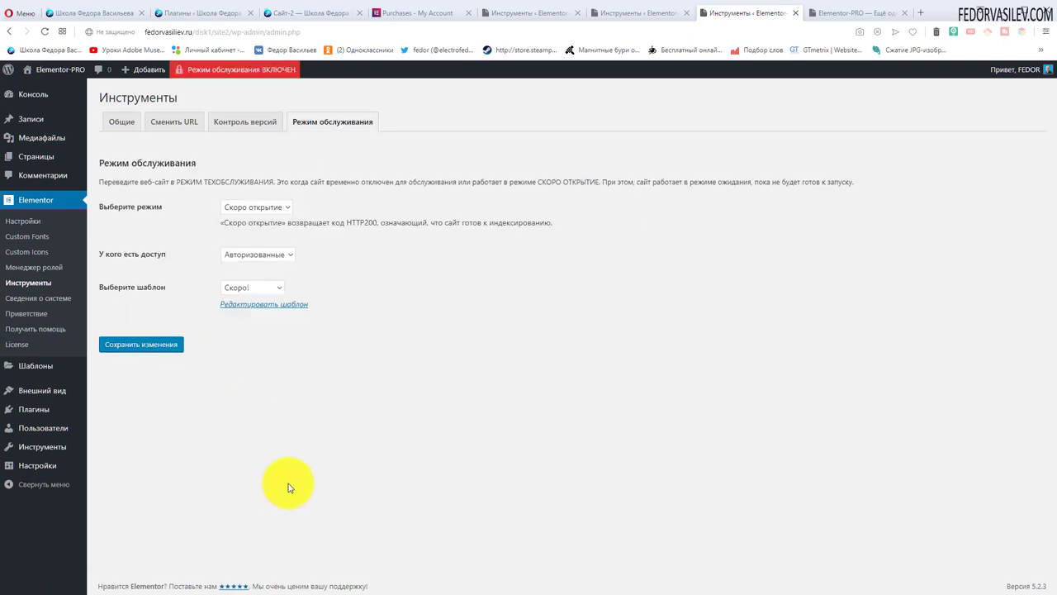
Step: Check the site's front page for the maintenance mode indicator and its options, returning to the maintenance mode settings
left_click(859, 14)
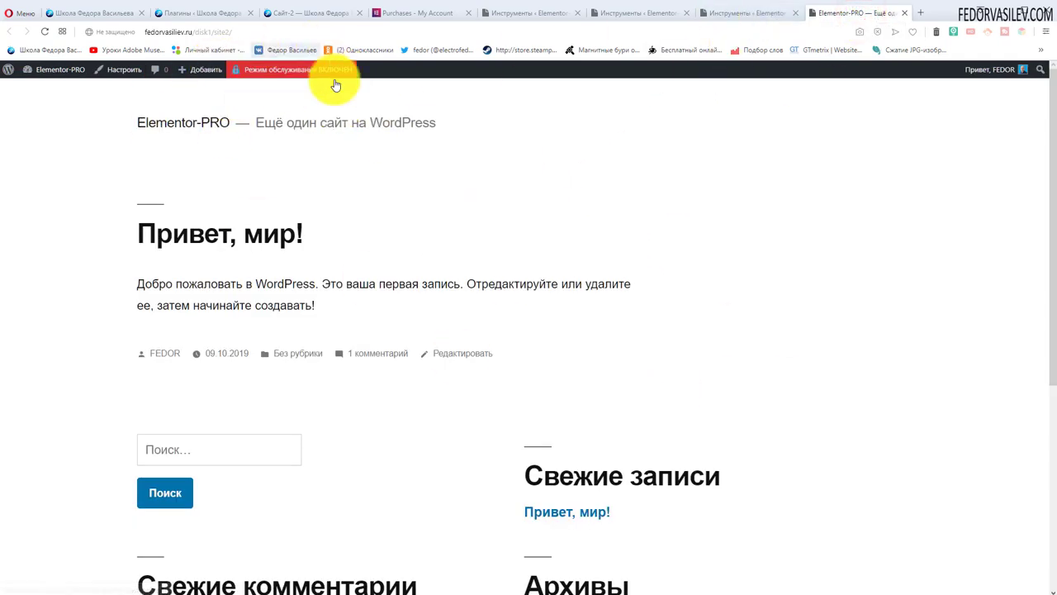
mouse_move(271, 75)
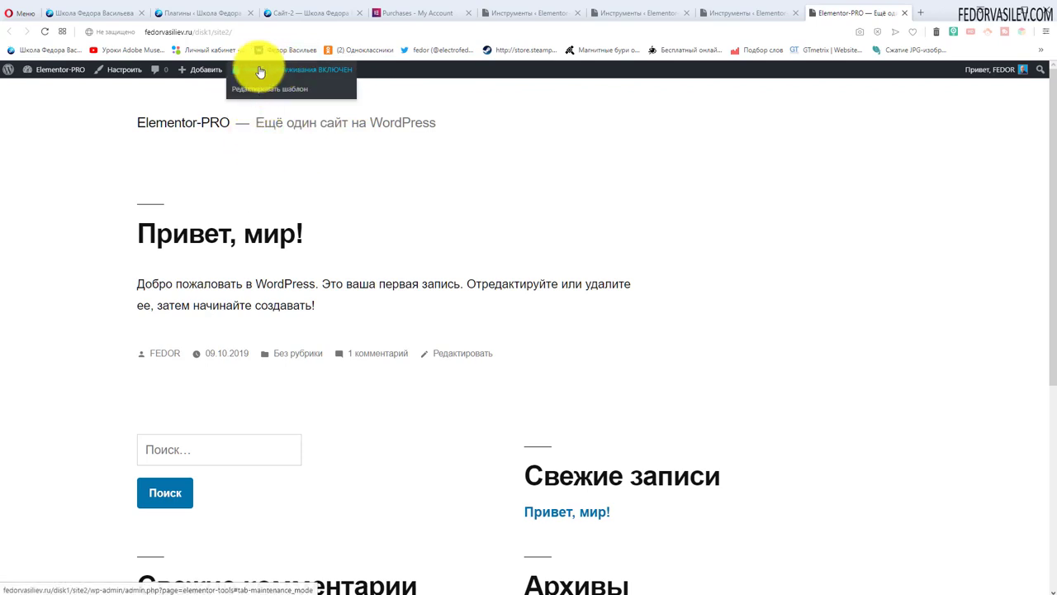
left_click(758, 14)
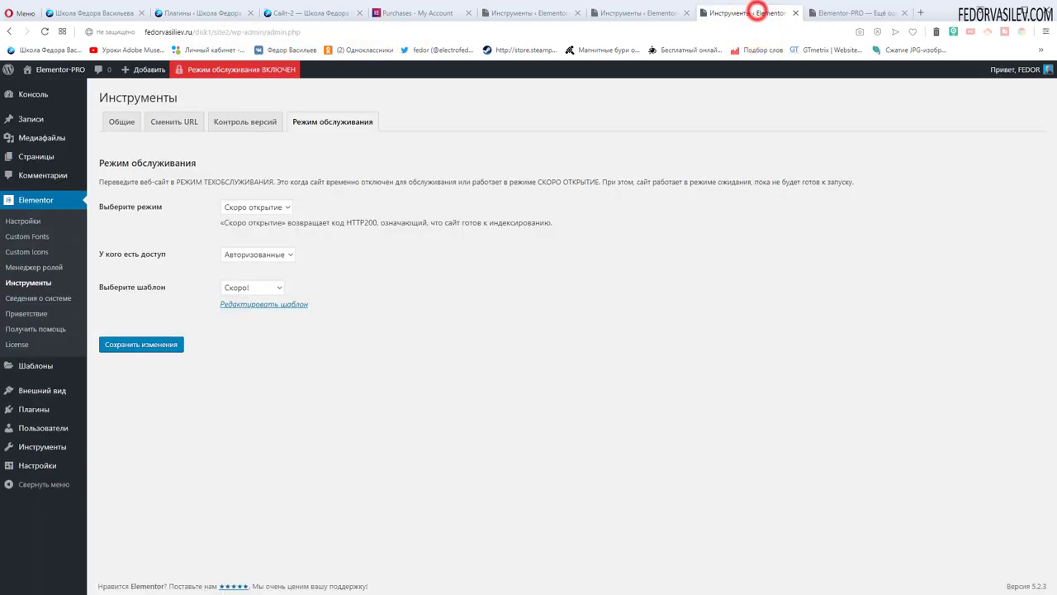